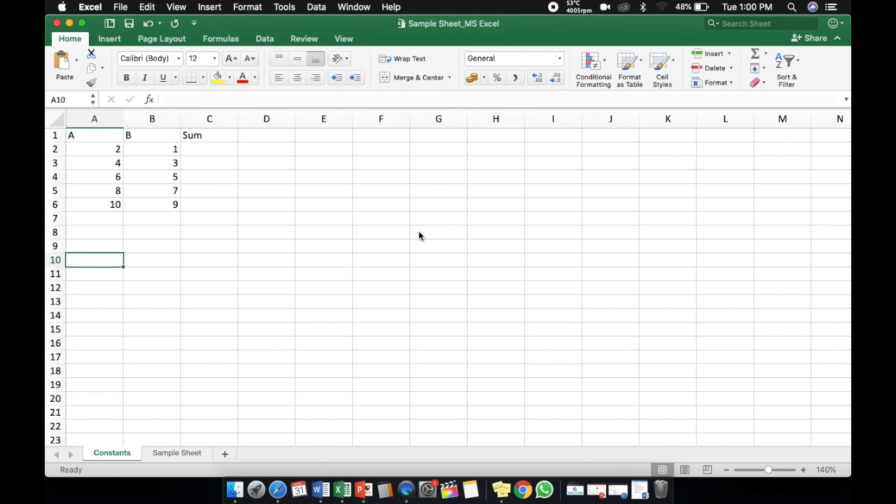
pyautogui.press('Up')
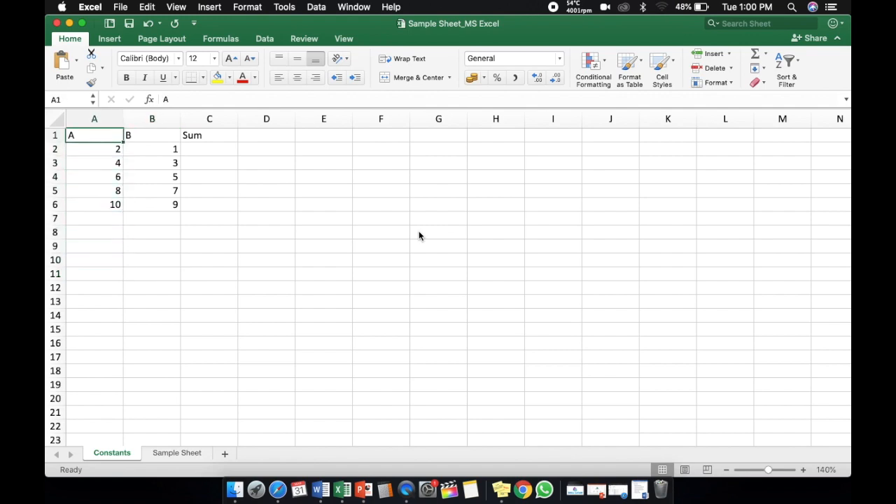
pyautogui.press('Right')
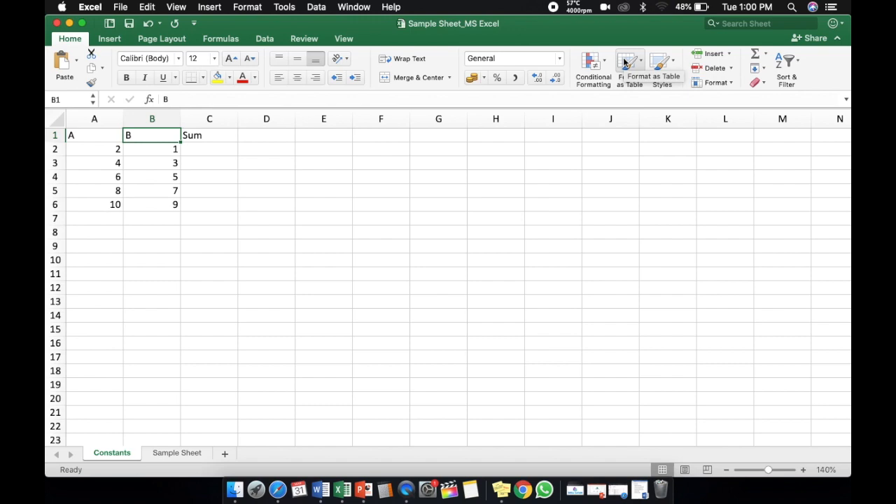
# Step: Enter a dollar sign ($) in cell G3
pyautogui.press('Down')
pyautogui.press('Down')
pyautogui.press('Right')
pyautogui.press('Right')
pyautogui.press('Right')
pyautogui.press('Right')
pyautogui.press('Right')
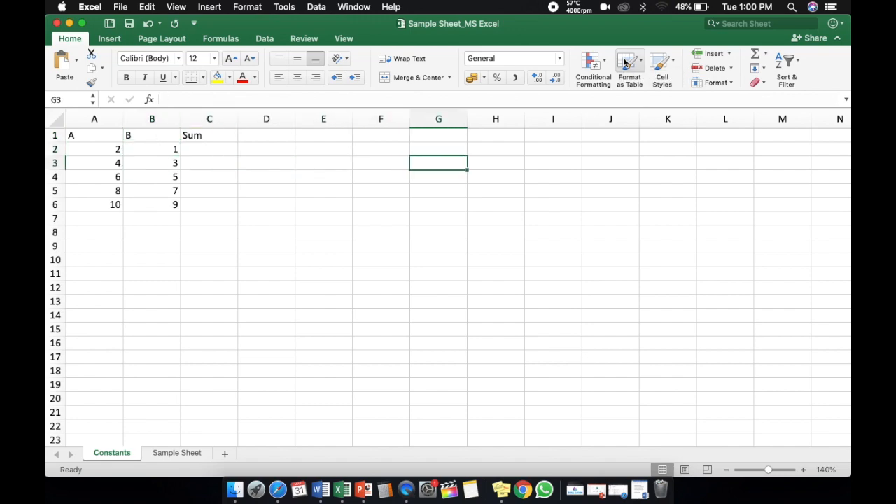
pyautogui.write('$')
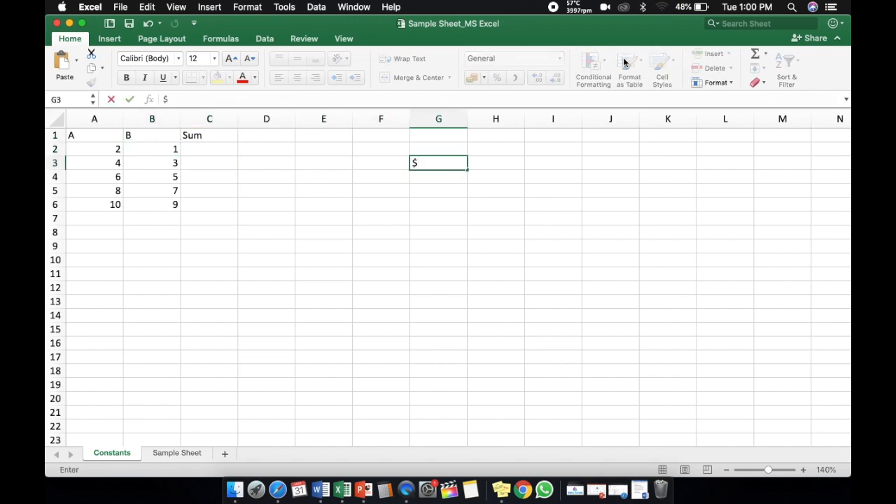
pyautogui.press('Tab')
pyautogui.press('Left')
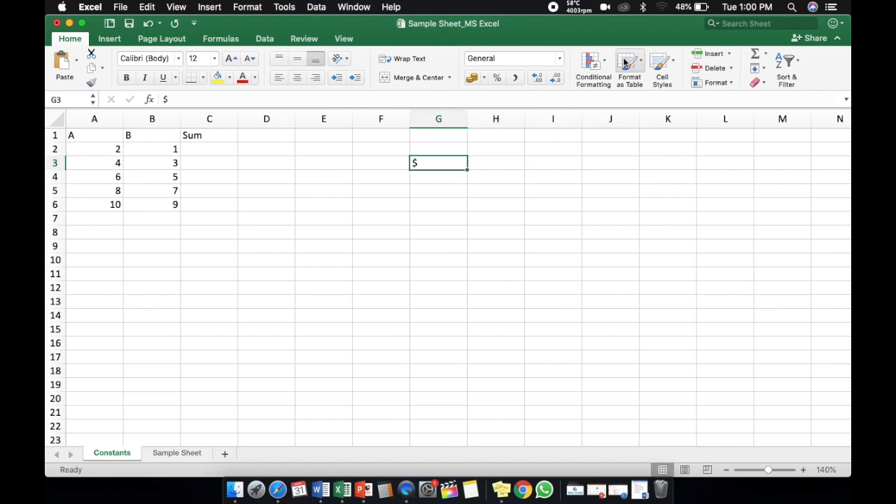
# Step: Clear the dollar sign from cell G3
pyautogui.press('Left')
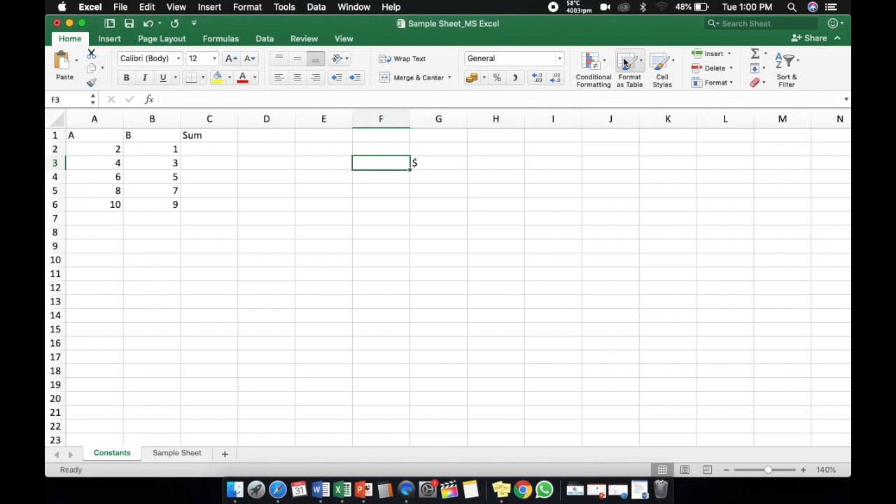
pyautogui.press('Right')
pyautogui.press('Delete')
# Step: Examine the values in A2 and B2 and the empty Sum cell C2
pyautogui.press('Left')
pyautogui.press('Left')
pyautogui.press('Left')
pyautogui.press('Left')
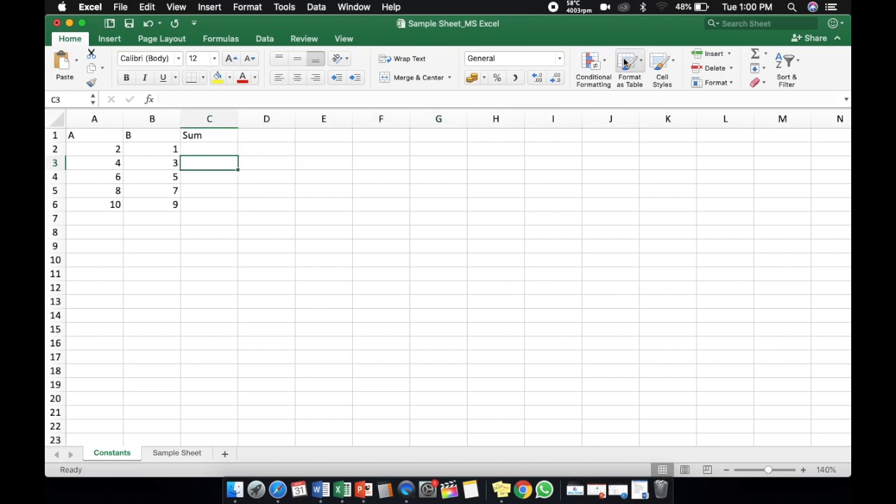
pyautogui.press('Left')
pyautogui.press('Up')
pyautogui.press('Right')
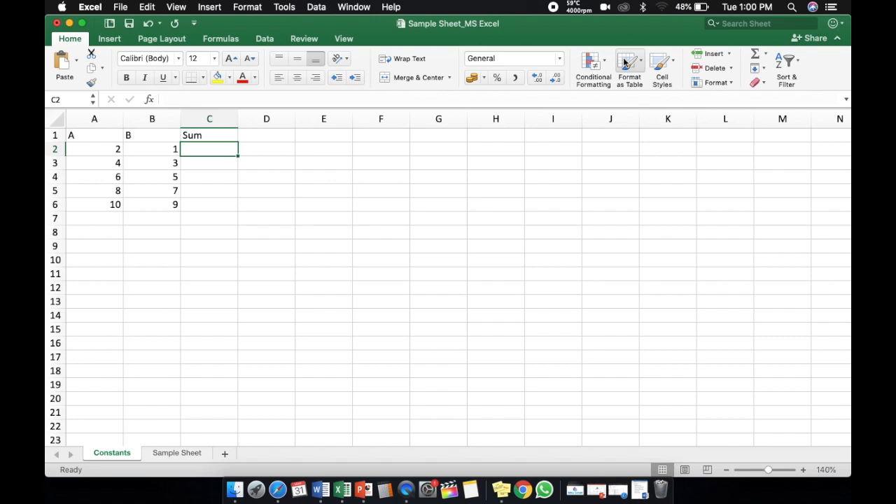
pyautogui.press('Left')
pyautogui.press('Left')
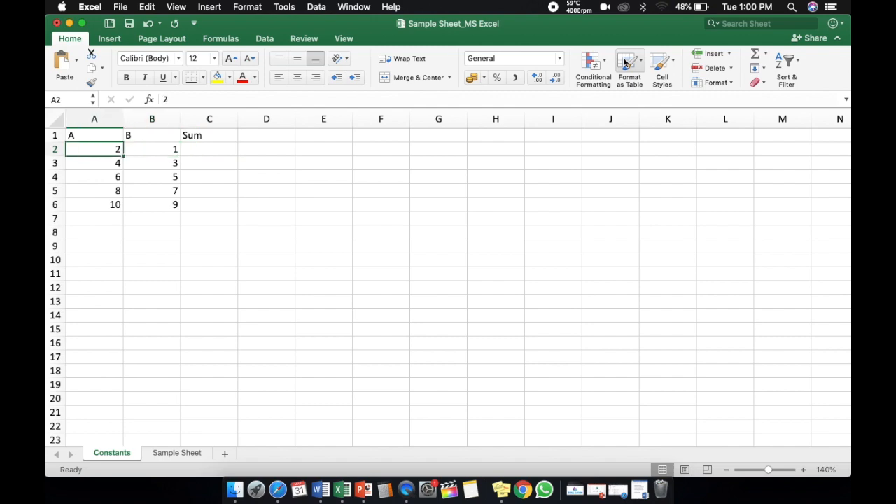
pyautogui.hotkey('shift', 'Right')
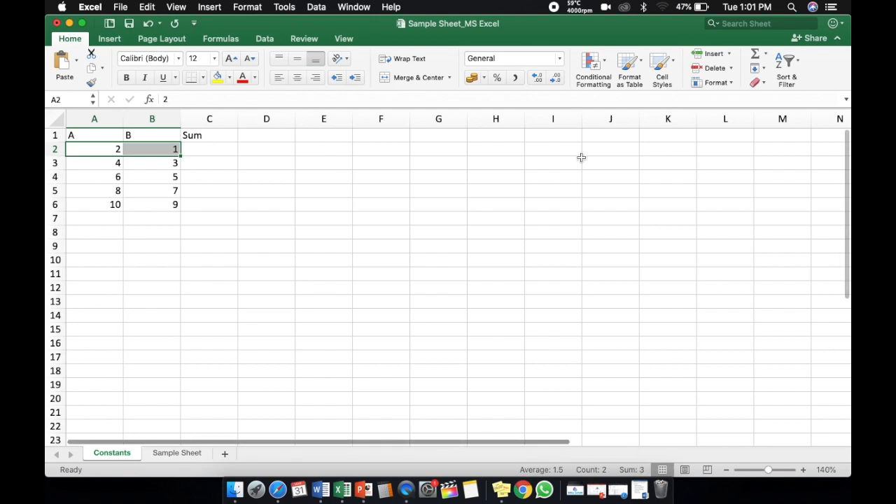
# Step: Enter the formula =A2+B2 in cell C2 by referencing the two number cells in row 2
pyautogui.click(205, 148)
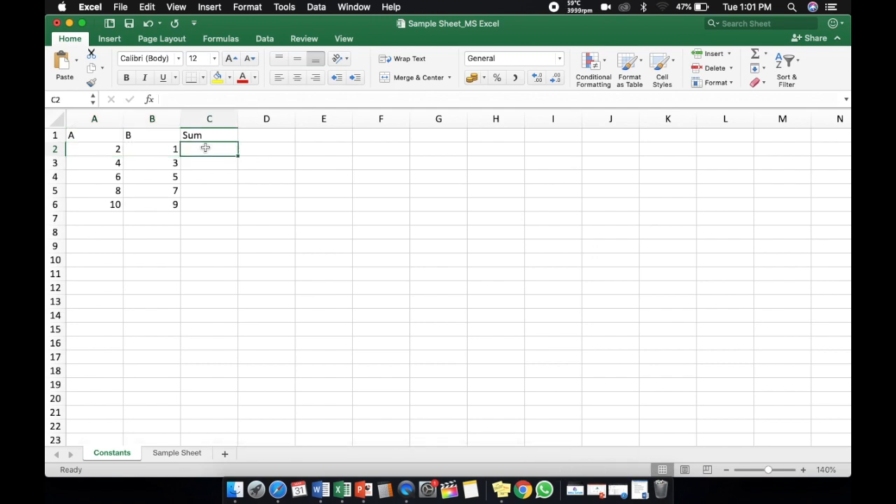
pyautogui.write('=')
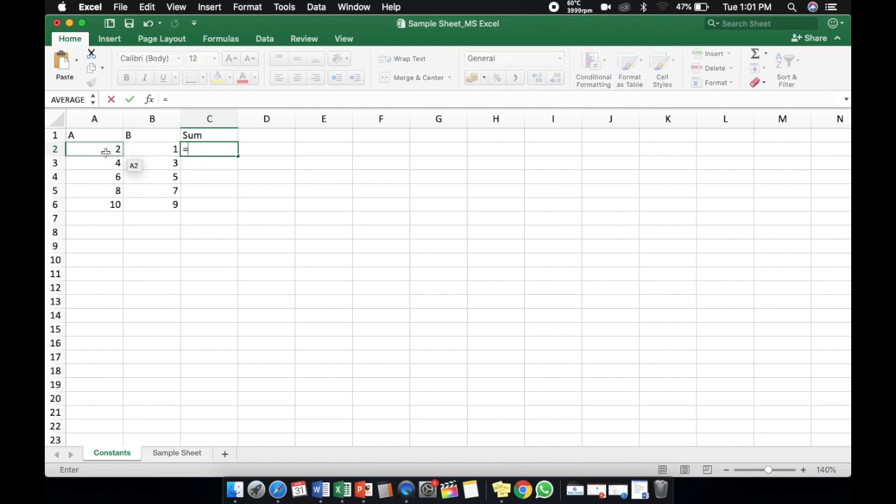
pyautogui.click(107, 150)
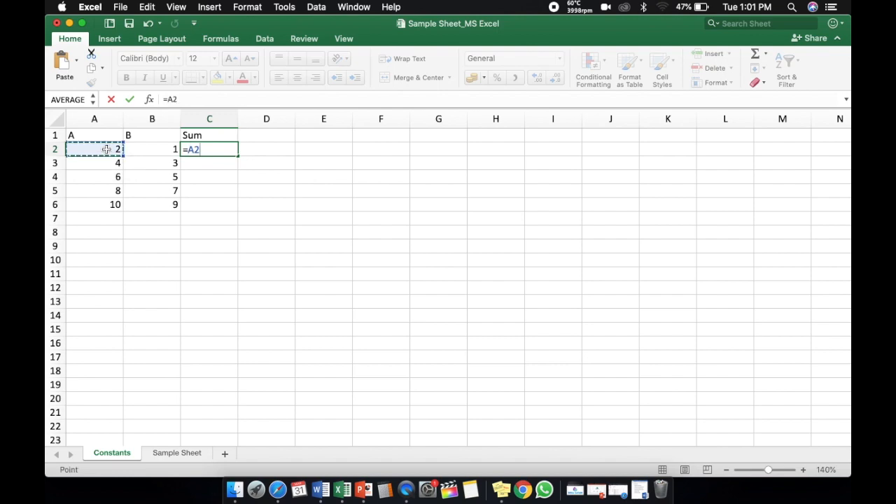
pyautogui.write('+')
pyautogui.click(149, 148)
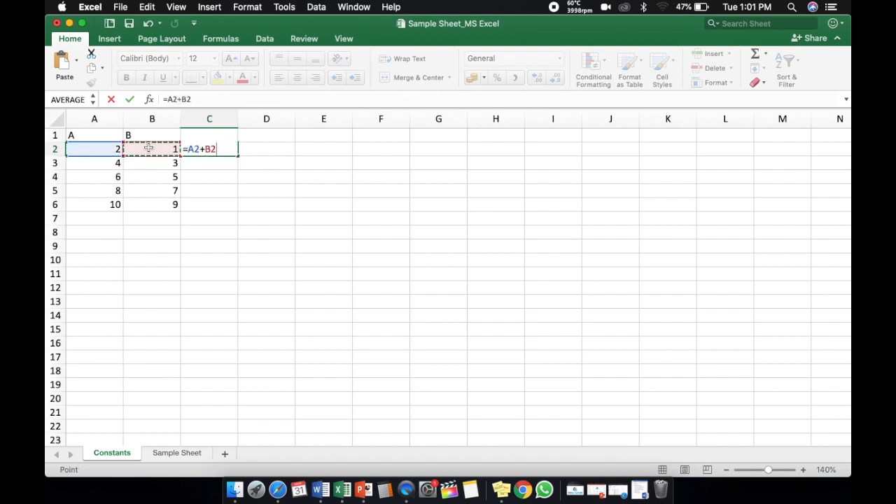
pyautogui.press('Return')
pyautogui.press('Up')
pyautogui.press('Down')
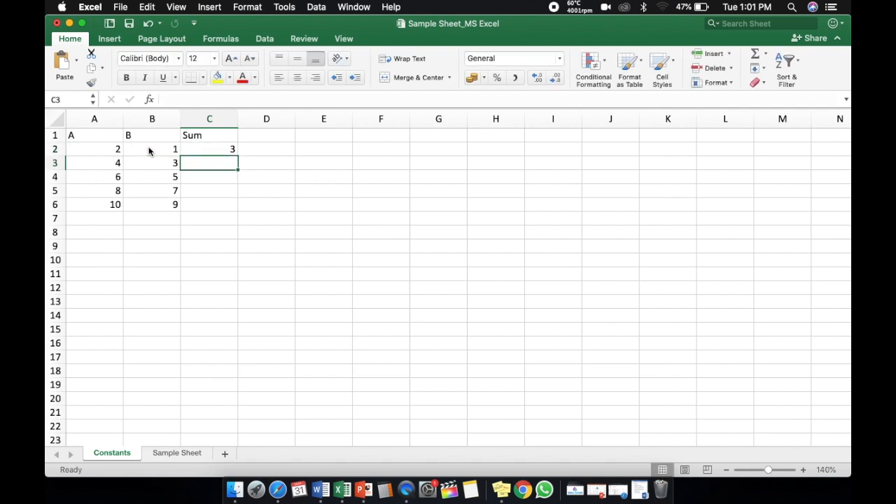
pyautogui.press('Up')
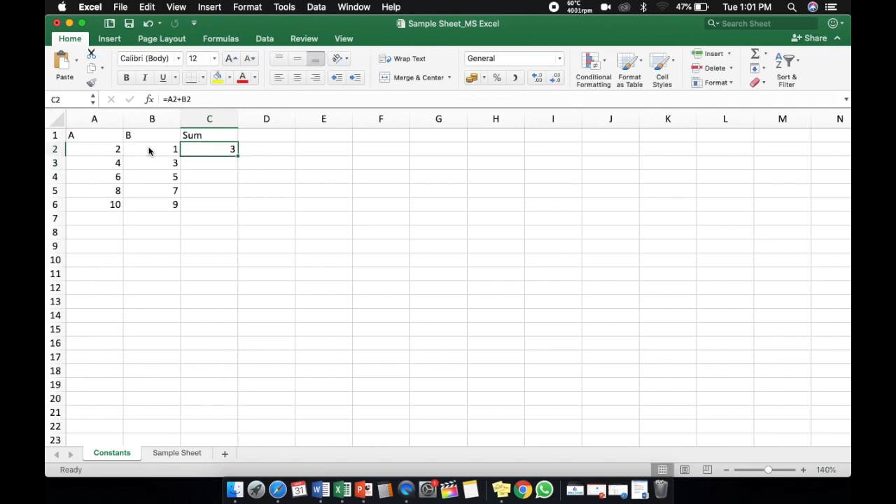
# Step: Enter the formula =A3+B3 in cell C3 to add the two numbers in row 3
pyautogui.click(224, 165)
pyautogui.write('=')
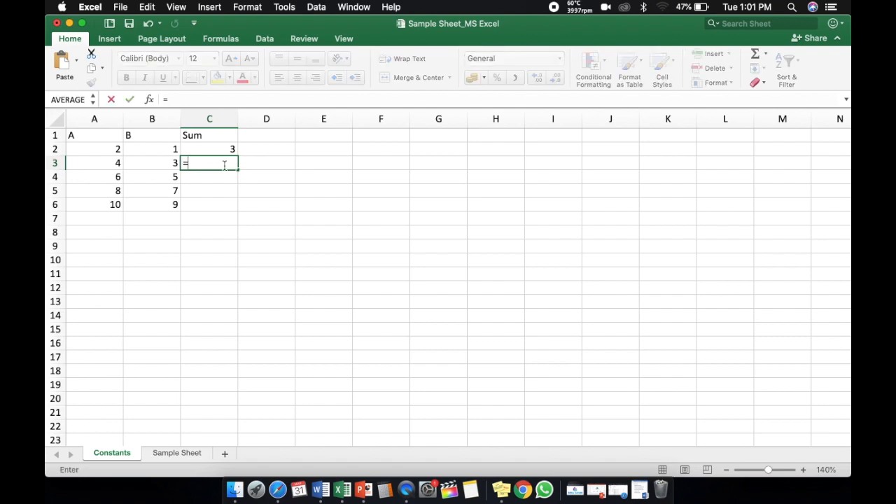
pyautogui.click(102, 164)
pyautogui.write('+')
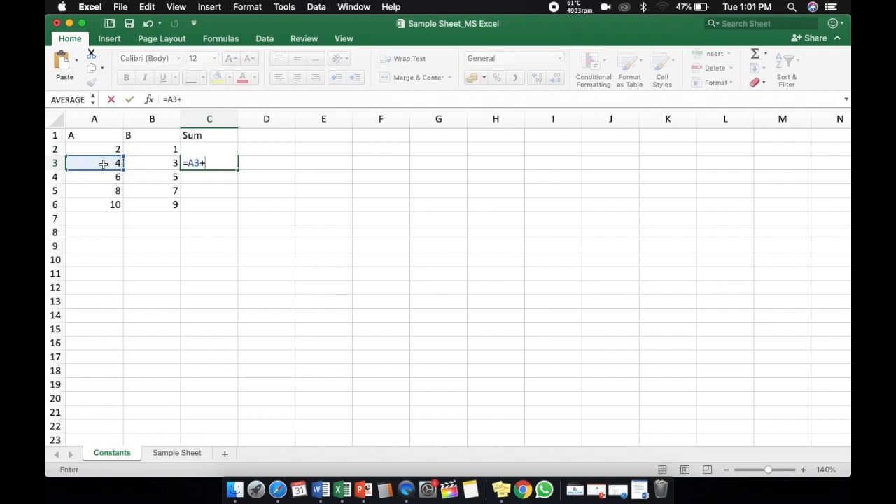
pyautogui.click(150, 161)
pyautogui.press('Return')
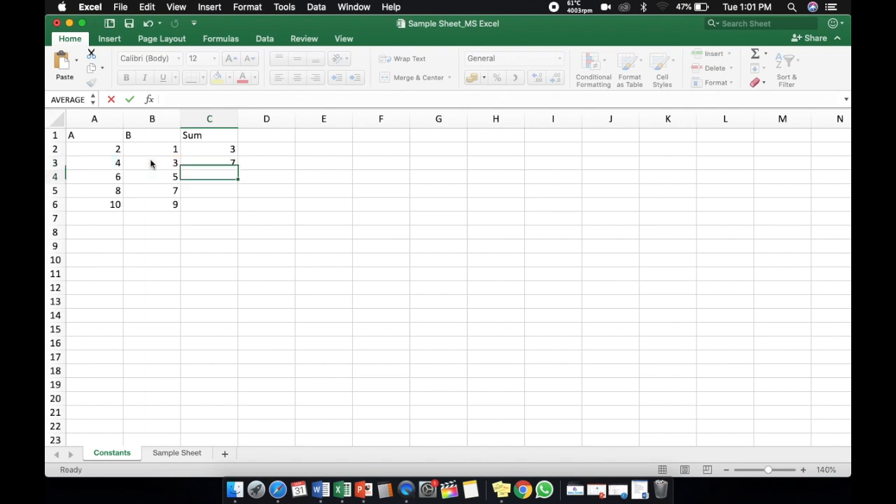
pyautogui.press('Up')
pyautogui.press('Up')
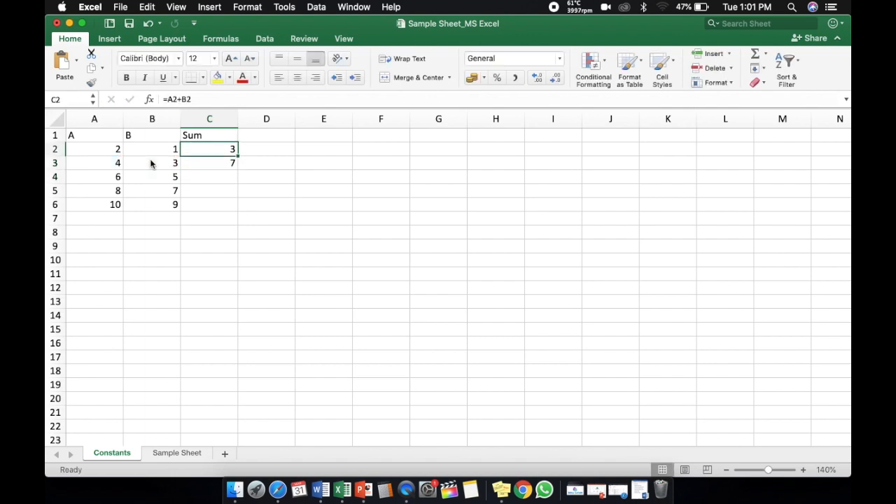
# Step: Fill the addition formula from cell C3 down through C6
pyautogui.press('Down')
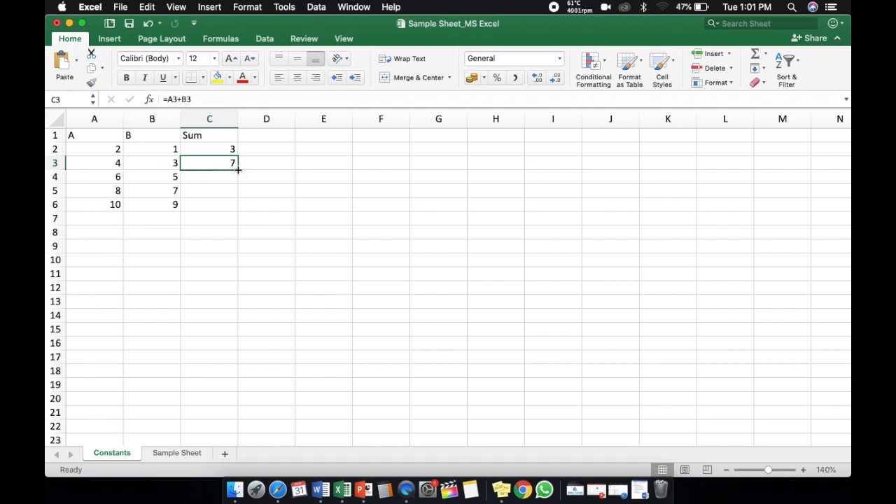
pyautogui.moveTo(238, 169); pyautogui.dragTo(237, 208)
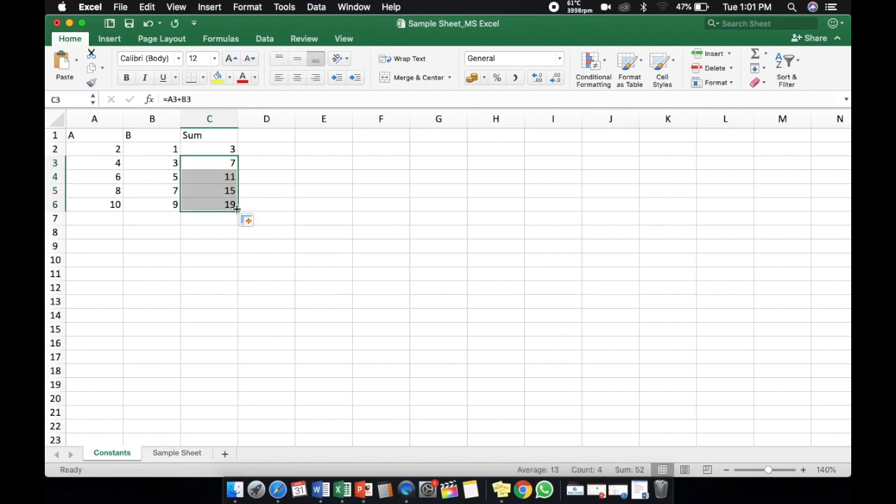
pyautogui.click(268, 203)
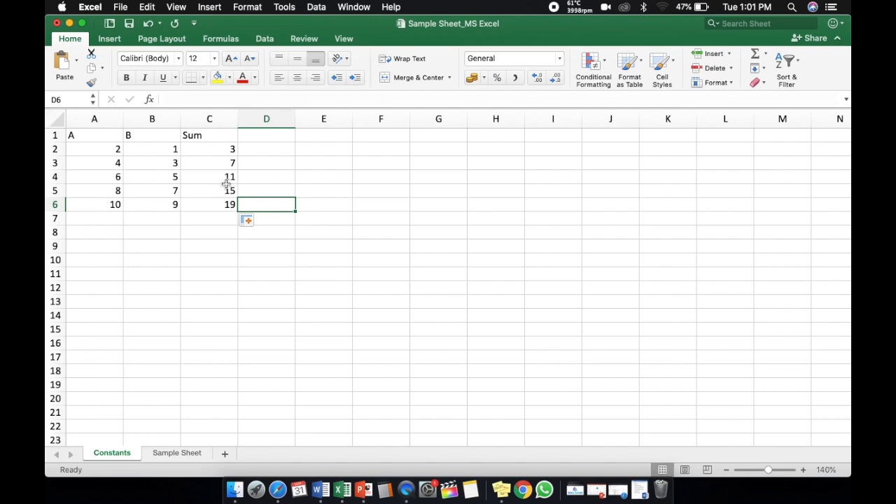
# Step: Clear the Sum column's formulas in cells C3 through C6, keeping the one in C2
pyautogui.click(219, 161)
pyautogui.press('BackSpace')
pyautogui.press('Down')
pyautogui.press('BackSpace')
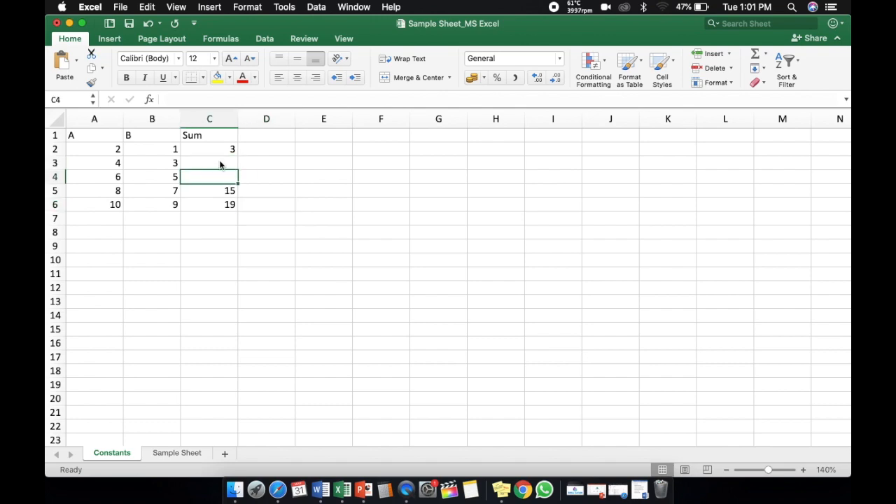
pyautogui.press('Down')
pyautogui.press('BackSpace')
pyautogui.press('Down')
pyautogui.press('BackSpace')
# Step: Auto-fill the formula from cell C2 down the Sum column through C6
pyautogui.press('Up')
pyautogui.press('Up')
pyautogui.press('Up')
pyautogui.press('Up')
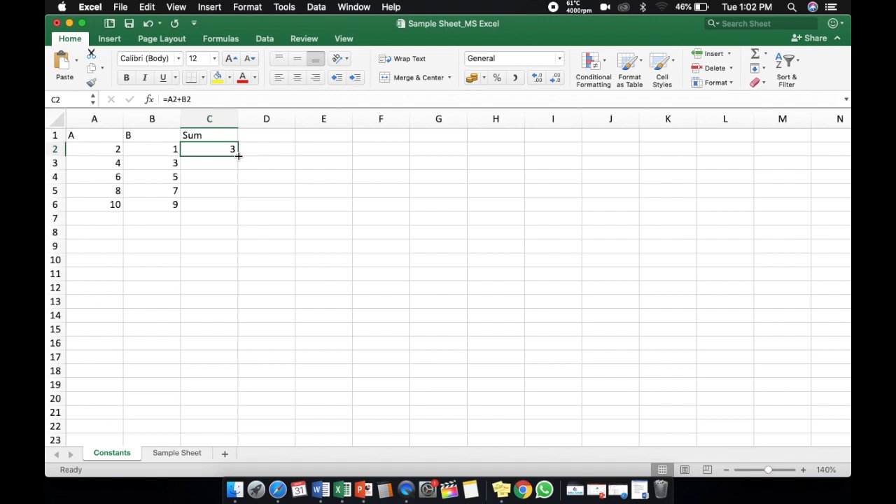
pyautogui.doubleClick(238, 155)
pyautogui.click(263, 195)
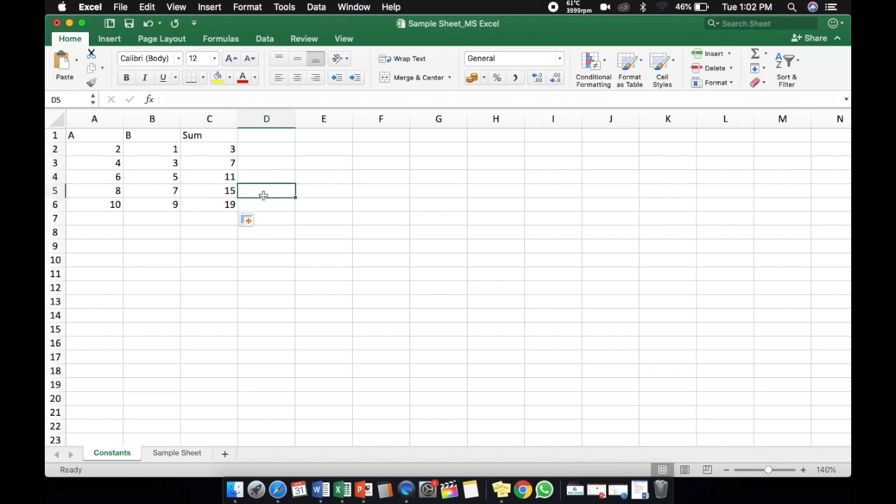
# Step: Review the row 2 cells A2 and B2 against the addition formula in C2
pyautogui.press('Up')
pyautogui.press('Up')
pyautogui.press('Up')
pyautogui.press('Up')
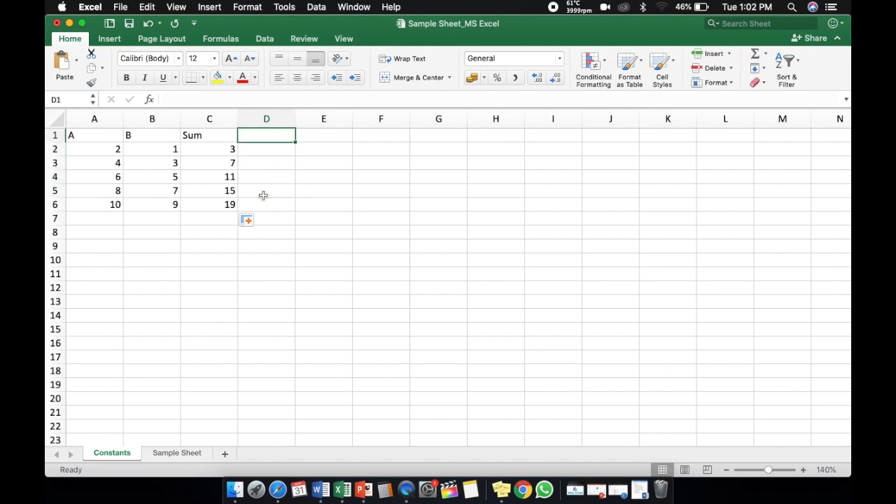
pyautogui.press('Down')
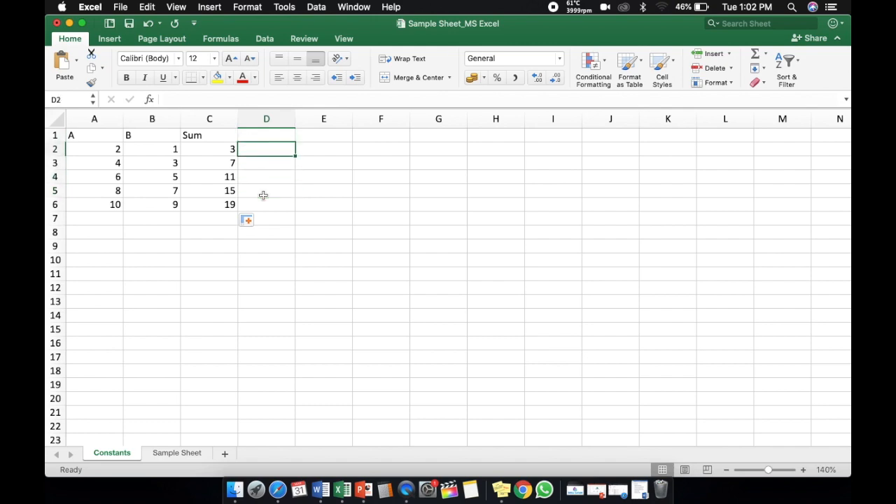
pyautogui.press('Left')
pyautogui.press('Left')
pyautogui.press('Left')
pyautogui.press('Right')
pyautogui.press('Right')
pyautogui.press('Right')
pyautogui.press('Left')
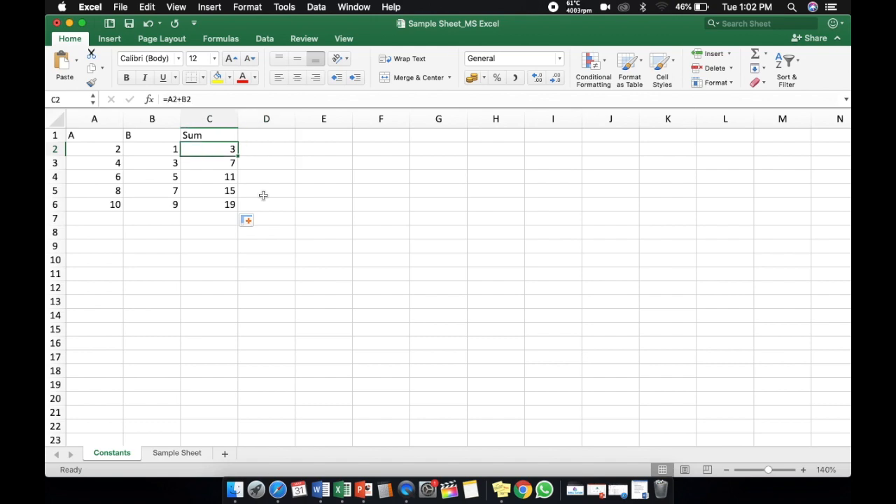
# Step: Enter the header Sum in cell D1
pyautogui.press('Right')
pyautogui.press('Up')
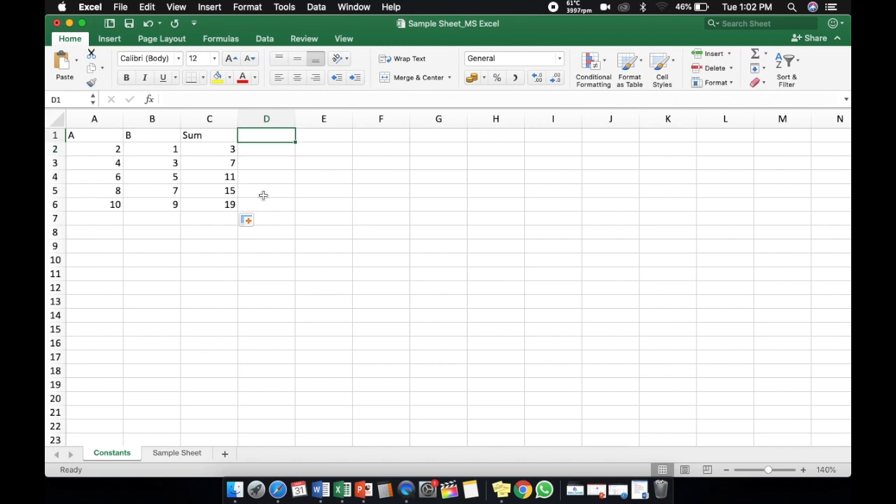
pyautogui.write('Sum')
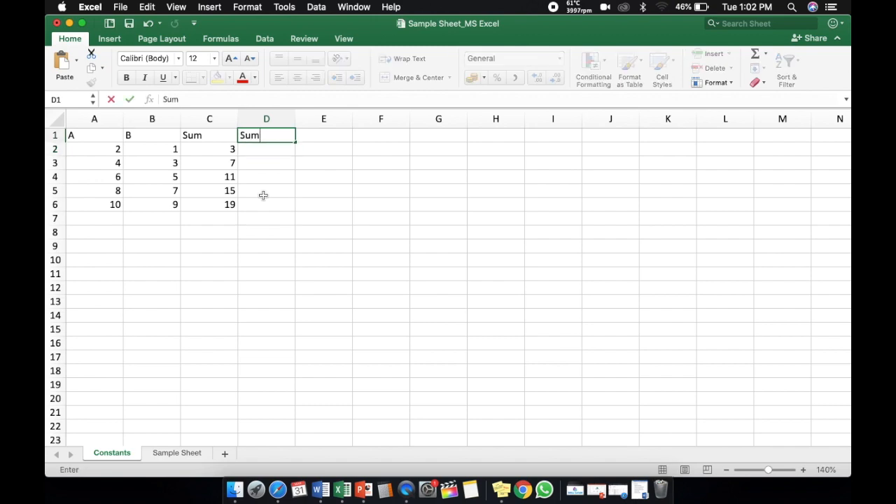
pyautogui.press('Tab')
pyautogui.press('Return')
# Step: Enter the formula =SUM(A2:B2) in cell D2 and auto-fill it down through D6
pyautogui.write('=')
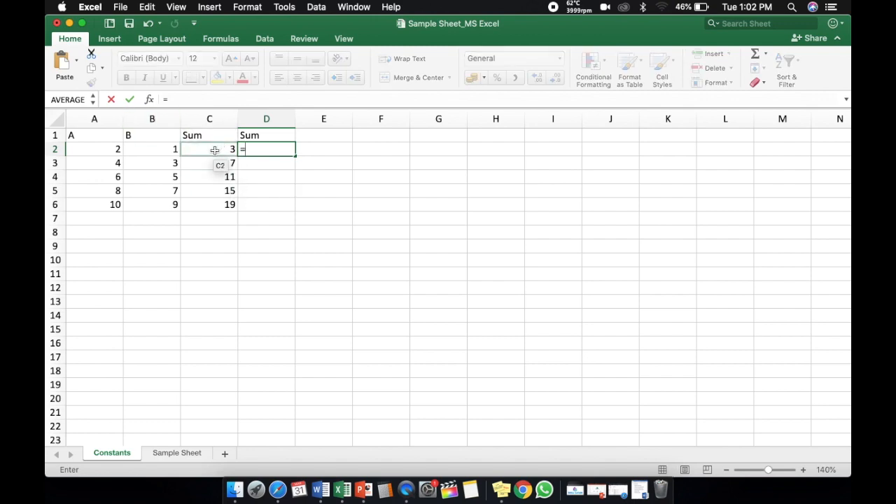
pyautogui.write('sum')
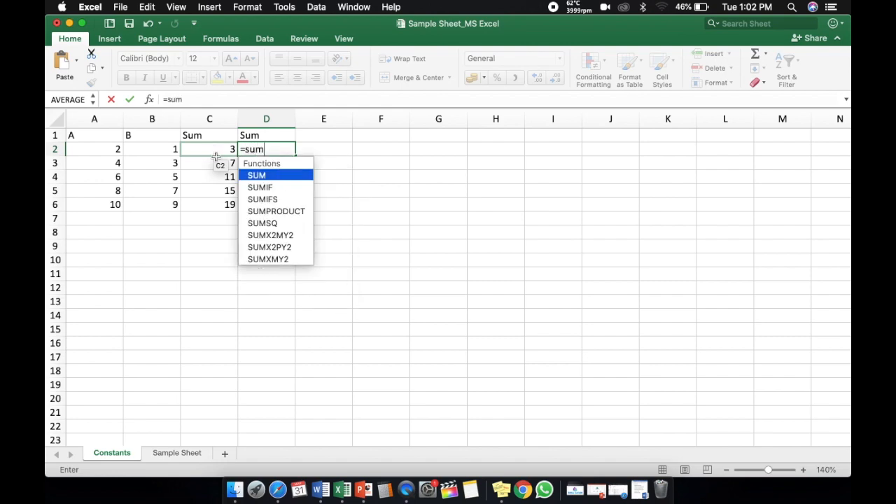
pyautogui.doubleClick(270, 175)
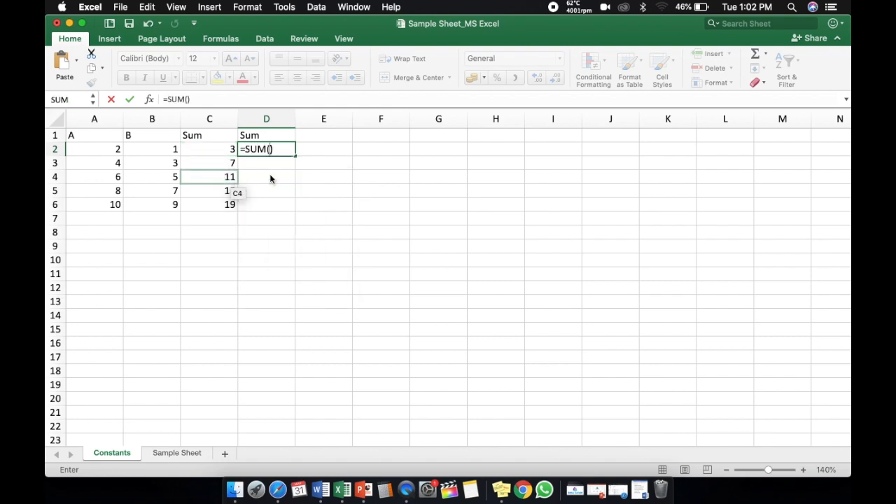
pyautogui.click(104, 151)
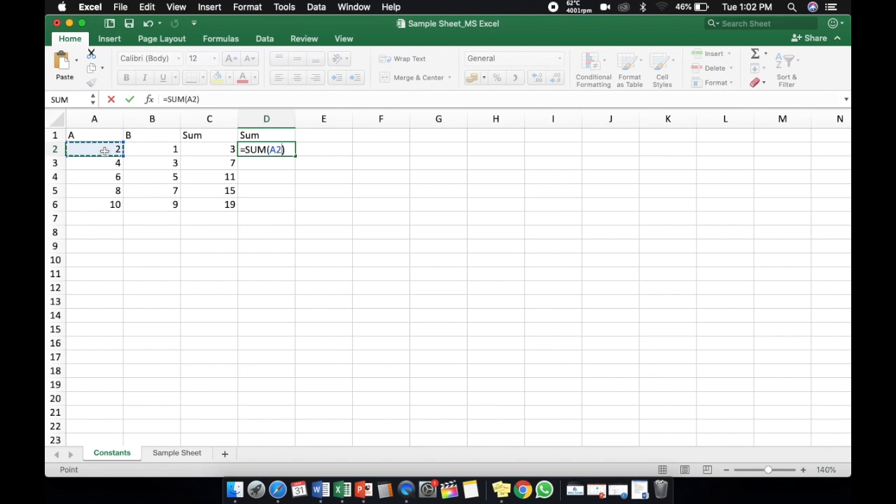
pyautogui.hotkey('shift', 'Right')
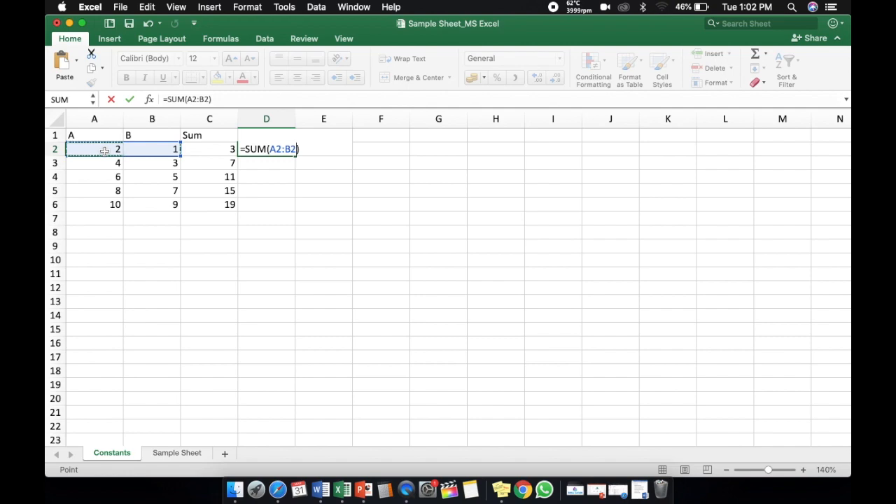
pyautogui.press('Return')
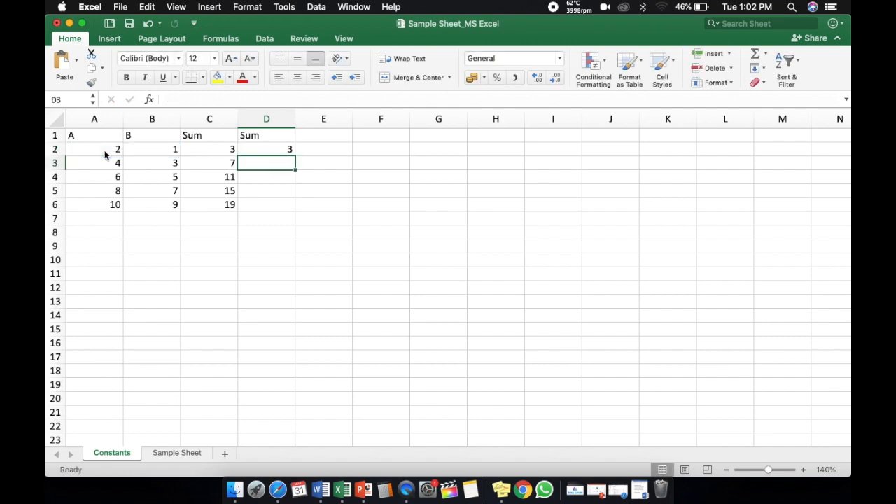
pyautogui.press('Up')
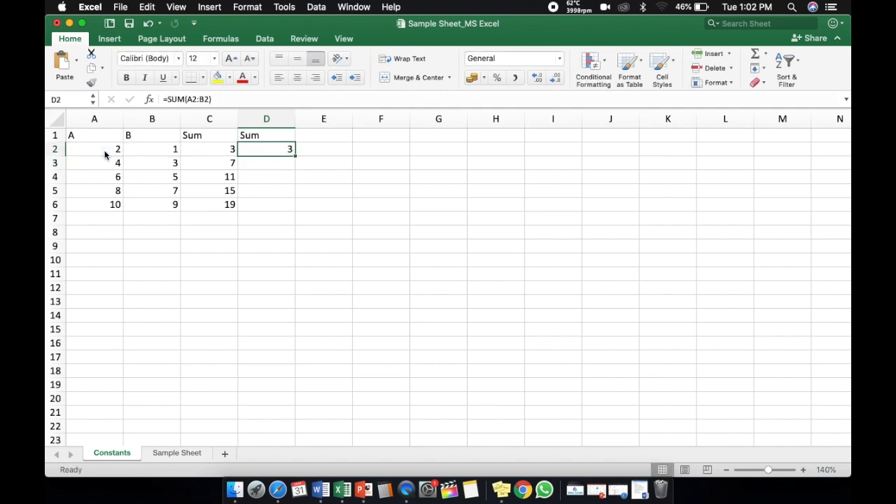
pyautogui.doubleClick(297, 155)
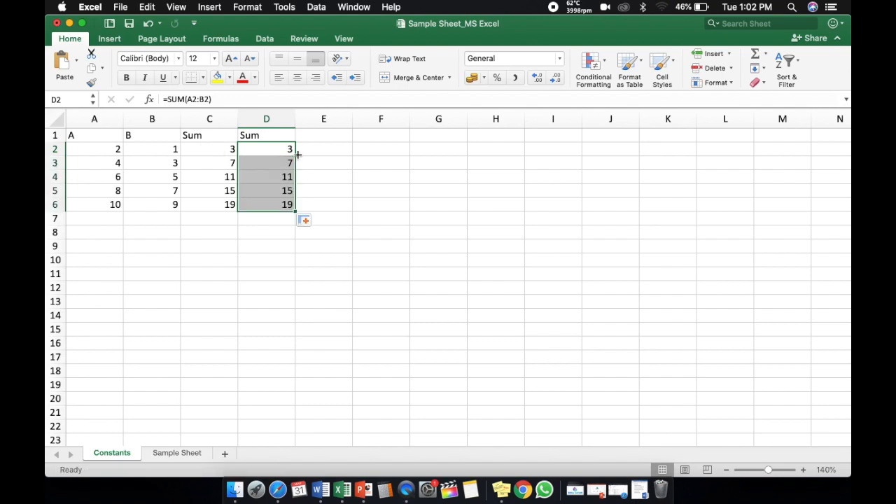
# Step: Enter the numbers 1 through 10 down column A in cells A9 to A18
pyautogui.click(95, 238)
pyautogui.press('Down')
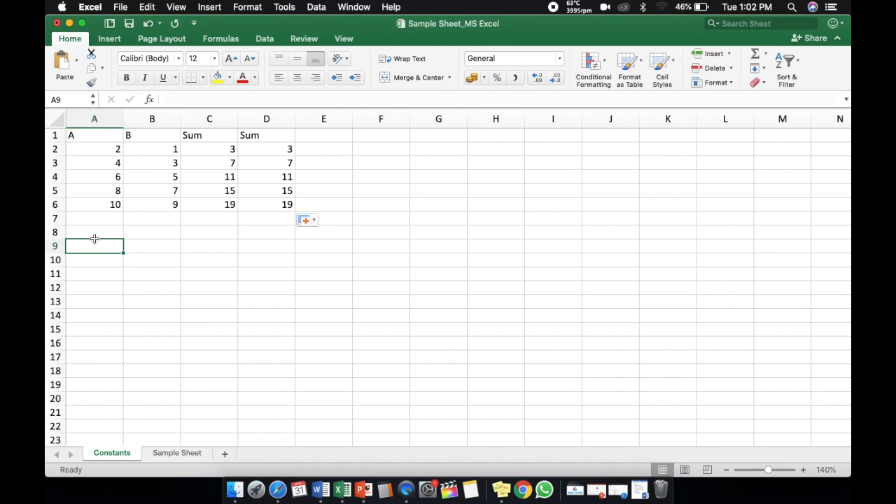
pyautogui.write('1')
pyautogui.press('Return')
pyautogui.write('2')
pyautogui.press('Return')
pyautogui.write('3')
pyautogui.press('Return')
pyautogui.write('4')
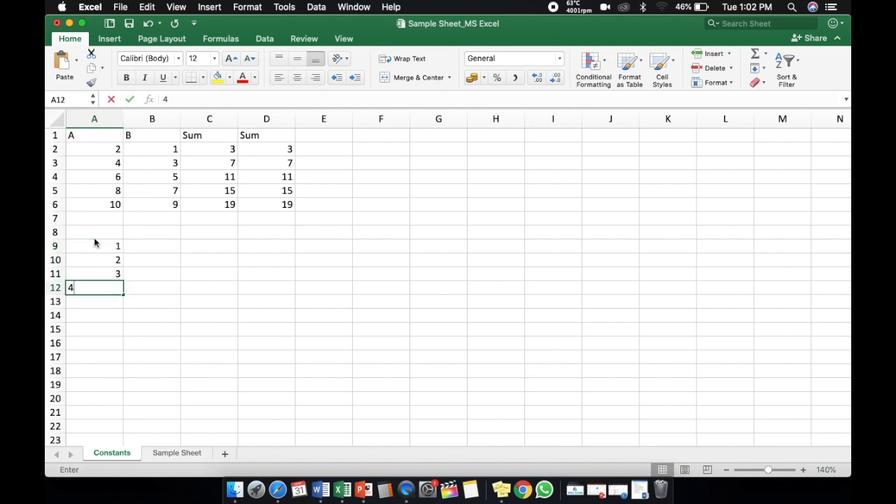
pyautogui.press('Return')
pyautogui.write('5')
pyautogui.press('Return')
pyautogui.write('6')
pyautogui.press('Return')
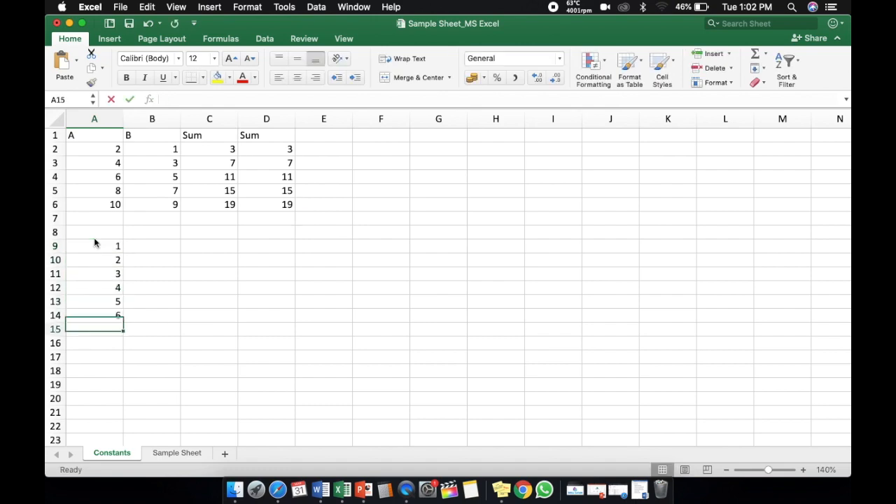
pyautogui.write('7')
pyautogui.press('Return')
pyautogui.write('8')
pyautogui.press('Return')
pyautogui.write('9')
pyautogui.press('Return')
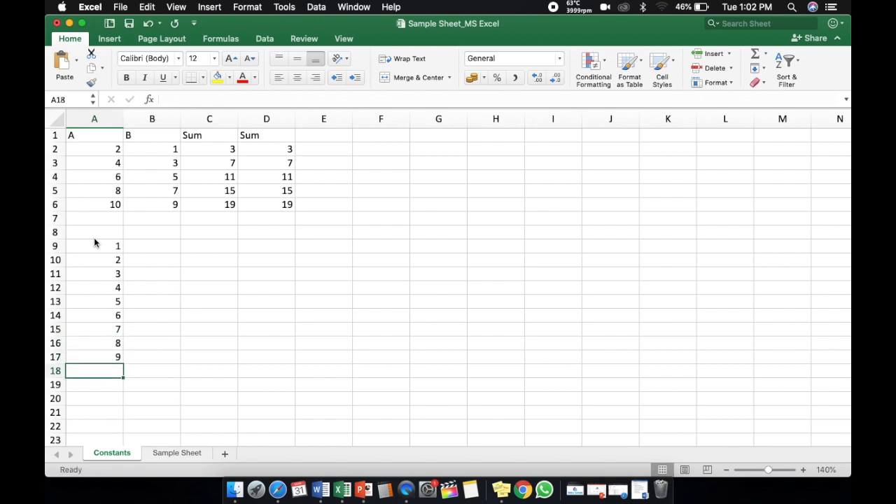
pyautogui.write('10')
pyautogui.press('Tab')
# Step: Enter the formula =SUM(A9:A18) in cell C9 to total the number list below the table
pyautogui.press('Up')
pyautogui.press('Up')
pyautogui.press('Up')
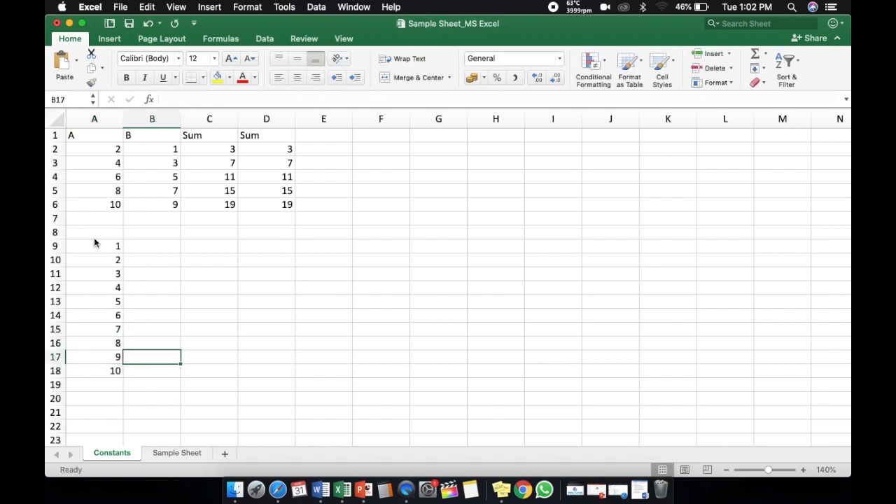
pyautogui.press('Up')
pyautogui.press('Up')
pyautogui.press('Up')
pyautogui.press('Up')
pyautogui.press('Up')
pyautogui.press('Up')
pyautogui.press('Up')
pyautogui.press('Down')
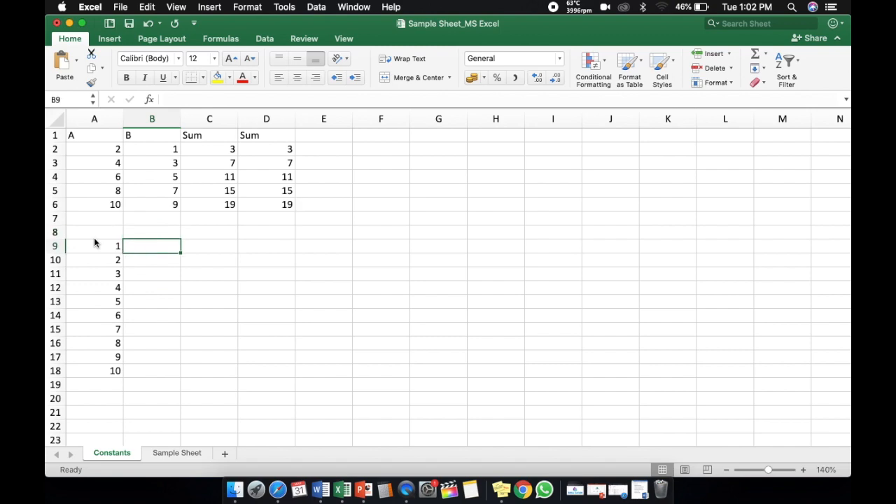
pyautogui.press('Left')
pyautogui.press('Down')
pyautogui.press('Up')
pyautogui.press('Right')
pyautogui.press('Right')
pyautogui.write('=')
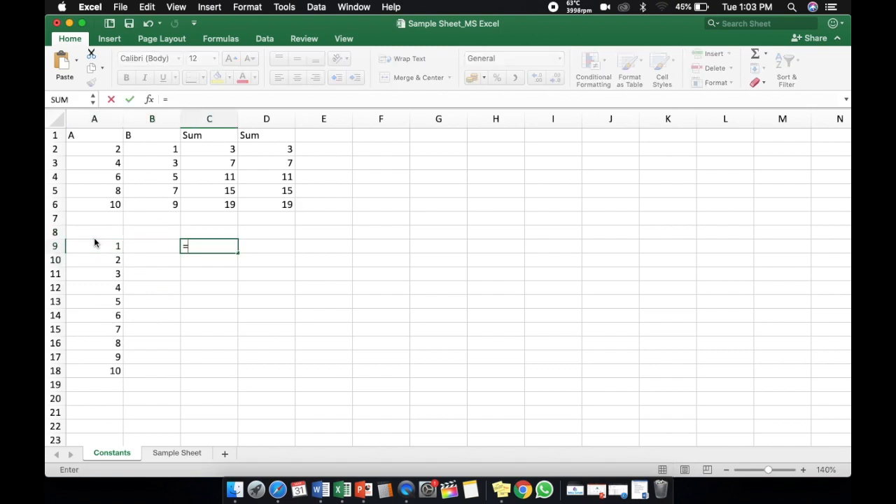
pyautogui.write('Sum')
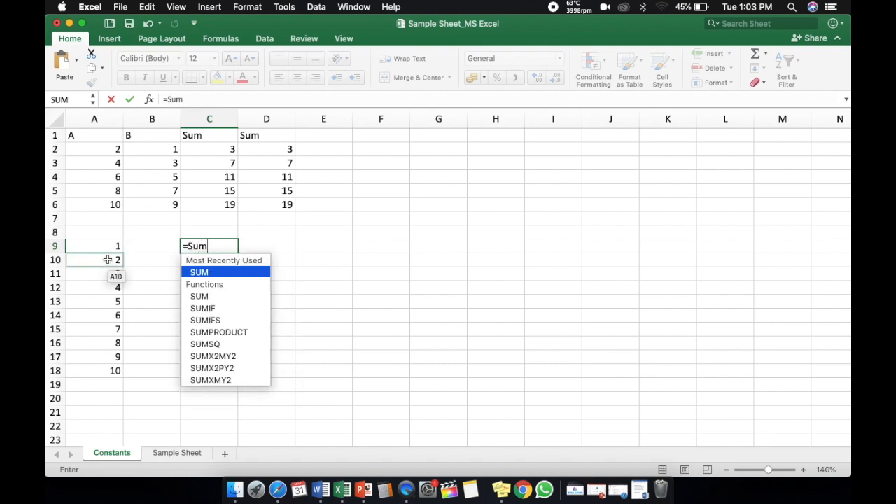
pyautogui.doubleClick(213, 274)
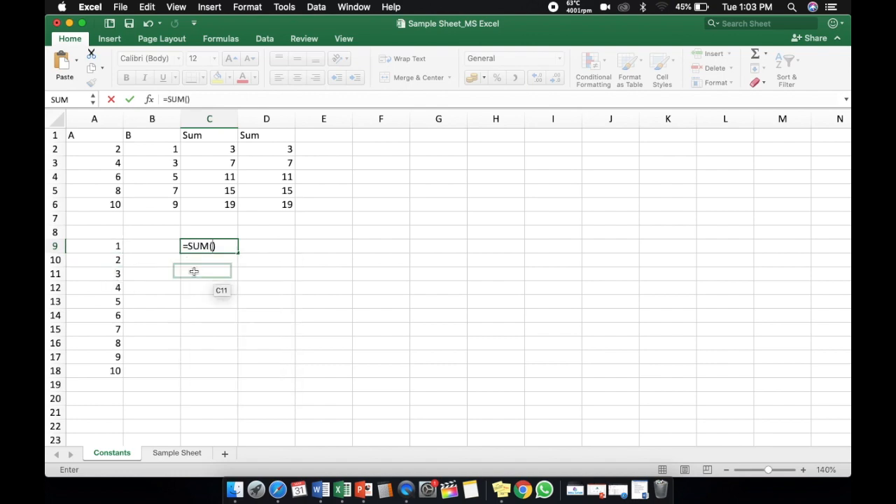
pyautogui.click(108, 246)
pyautogui.hotkey('shift', 'Down')
pyautogui.hotkey('shift', 'Down')
pyautogui.hotkey('shift', 'Down')
pyautogui.hotkey('shift', 'Down')
pyautogui.hotkey('shift', 'Down')
pyautogui.hotkey('shift', 'Down')
pyautogui.hotkey('shift', 'Down')
pyautogui.hotkey('shift', 'Down')
pyautogui.hotkey('shift', 'Down')
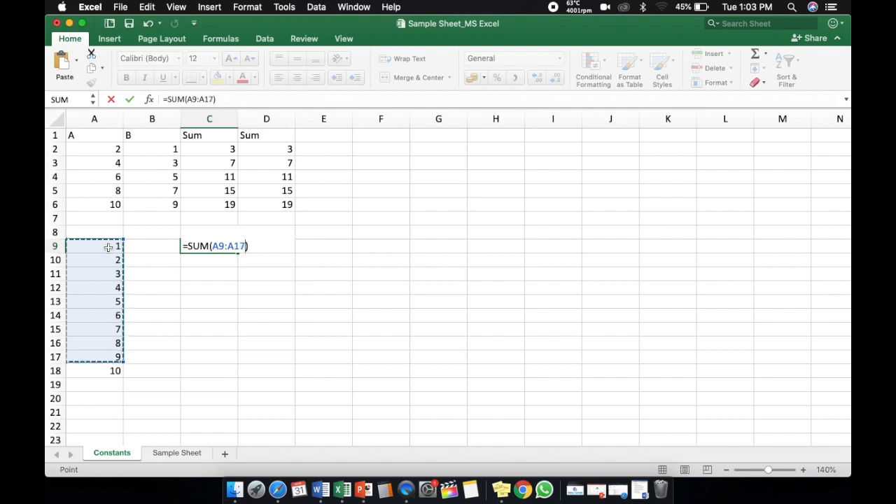
pyautogui.press('Return')
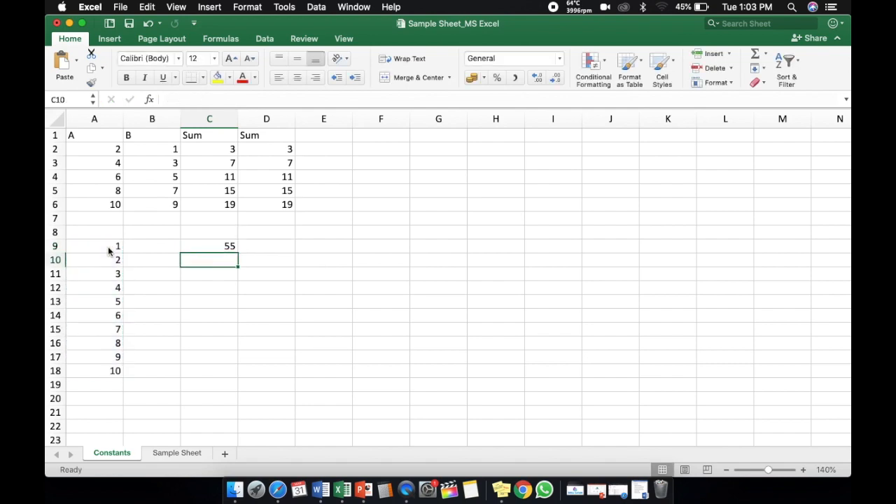
# Step: Clear the SUM formula from cell C9
pyautogui.press('Up')
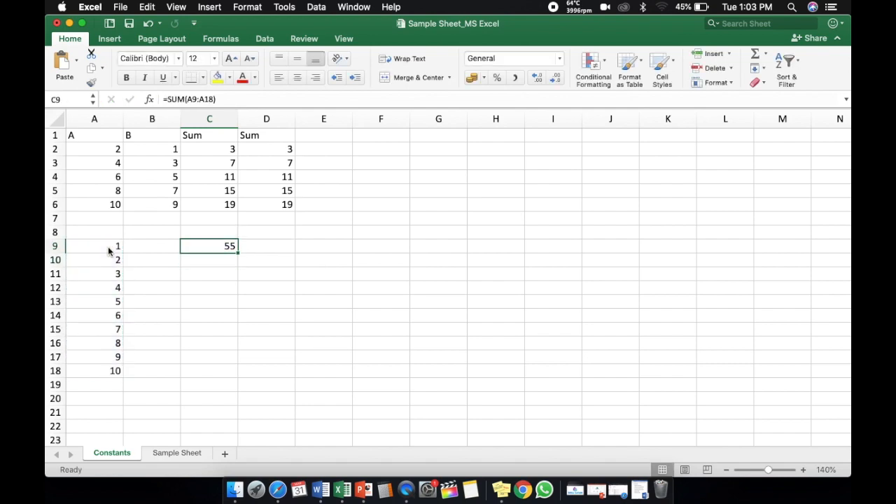
pyautogui.click(108, 248)
pyautogui.press('Right')
pyautogui.press('Right')
pyautogui.click(109, 250)
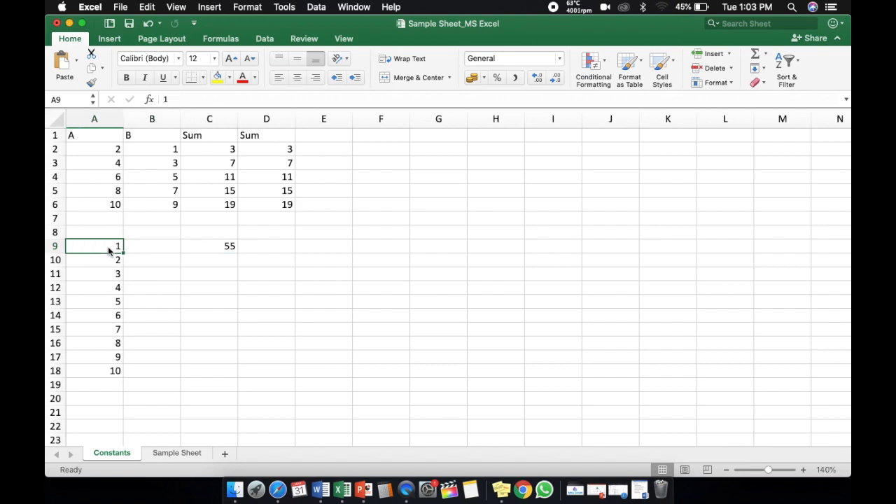
pyautogui.press('Right')
pyautogui.press('Right')
pyautogui.press('Delete')
# Step: Clear the practice numbers from cells A9 through A18
pyautogui.press('Left')
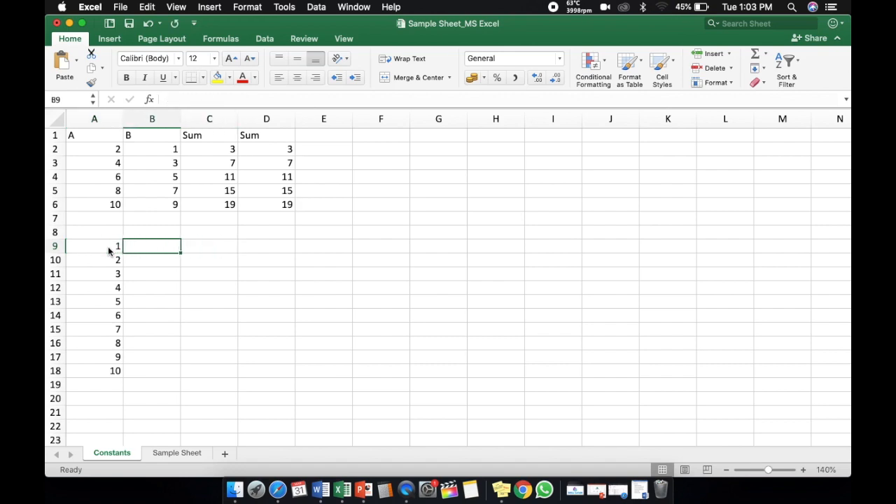
pyautogui.press('Left')
pyautogui.hotkey('shift', 'Down')
pyautogui.hotkey('shift', 'Down')
pyautogui.hotkey('shift', 'Down')
pyautogui.hotkey('shift', 'Down')
pyautogui.hotkey('shift', 'Down')
pyautogui.hotkey('shift', 'Down')
pyautogui.hotkey('shift', 'Down')
pyautogui.hotkey('shift', 'Down')
pyautogui.hotkey('shift', 'Down')
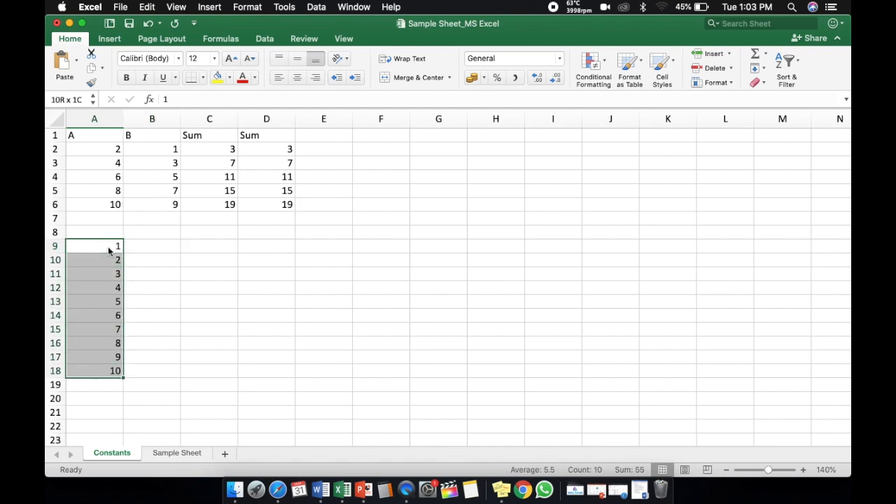
pyautogui.press('Delete')
pyautogui.press('Right')
pyautogui.press('Right')
pyautogui.press('Right')
pyautogui.press('Up')
pyautogui.press('Up')
pyautogui.press('Up')
pyautogui.press('Up')
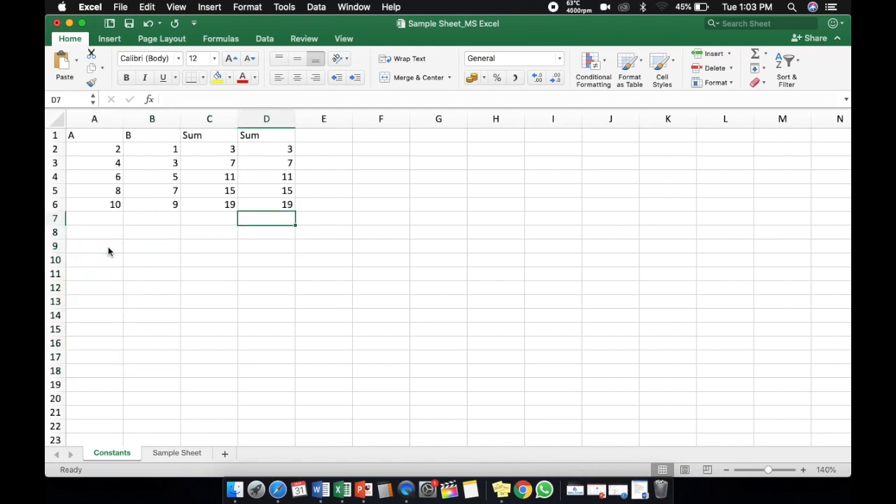
pyautogui.press('Left')
pyautogui.press('Down')
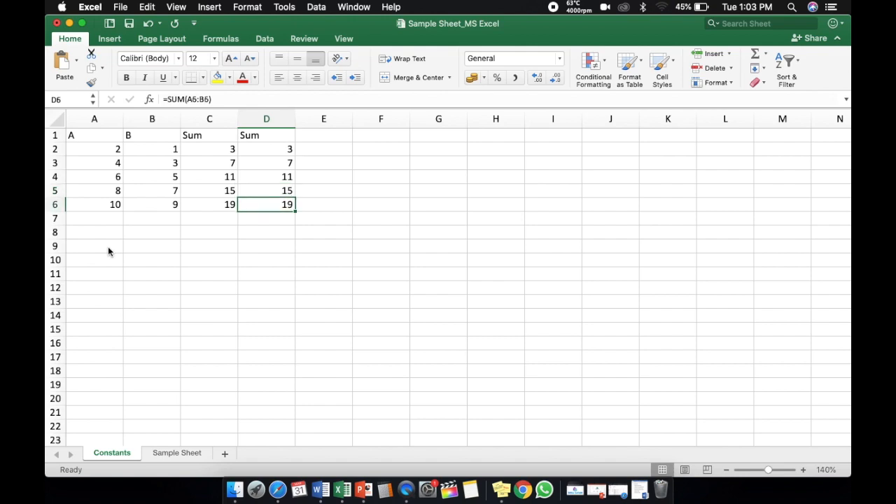
pyautogui.press('Right')
pyautogui.press('Up')
pyautogui.press('Up')
pyautogui.press('Up')
pyautogui.press('Up')
pyautogui.press('Up')
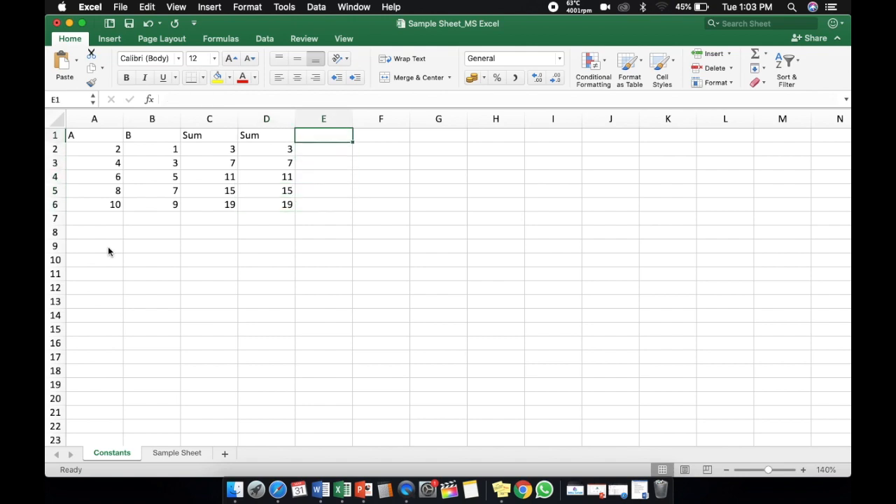
# Step: Examine the values in column A, rows 2 to 6, and the neighbouring values in column B
pyautogui.press('Left')
pyautogui.press('Left')
pyautogui.press('Left')
pyautogui.press('Down')
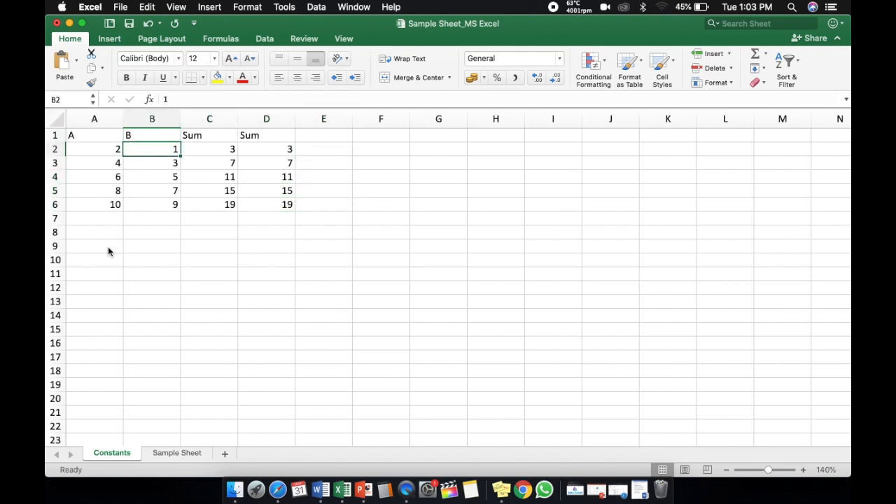
pyautogui.press('Left')
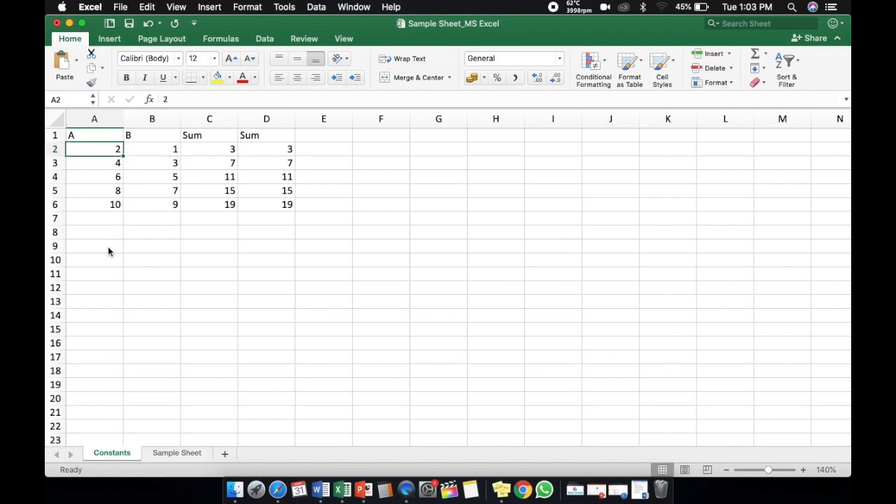
pyautogui.hotkey('shift', 'Down')
pyautogui.hotkey('shift', 'Down')
pyautogui.hotkey('shift', 'Down')
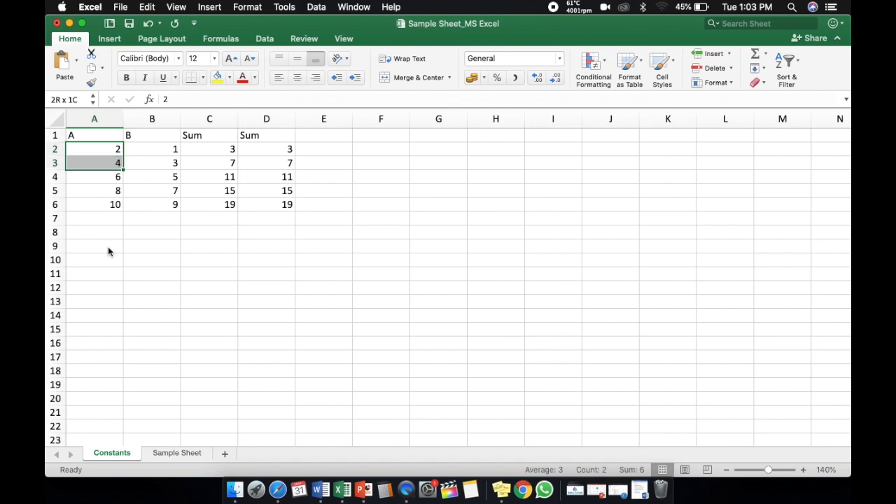
pyautogui.hotkey('shift', 'Down')
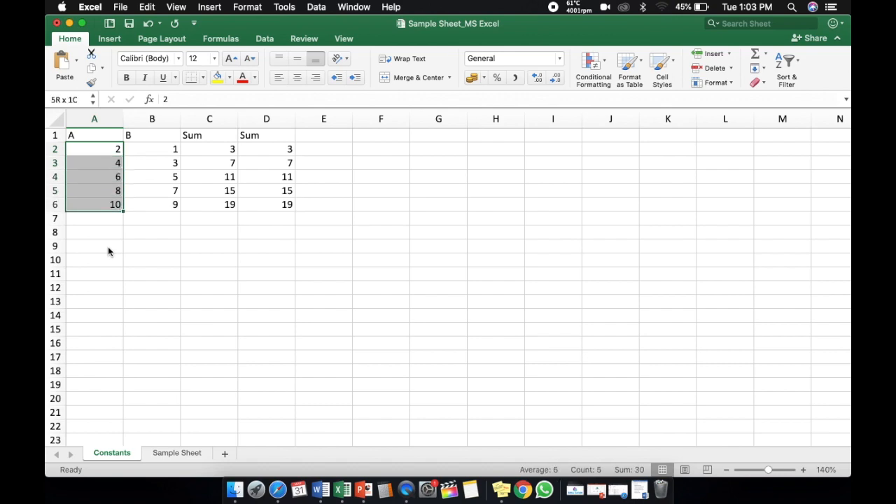
pyautogui.press('Right')
pyautogui.press('Down')
pyautogui.press('Down')
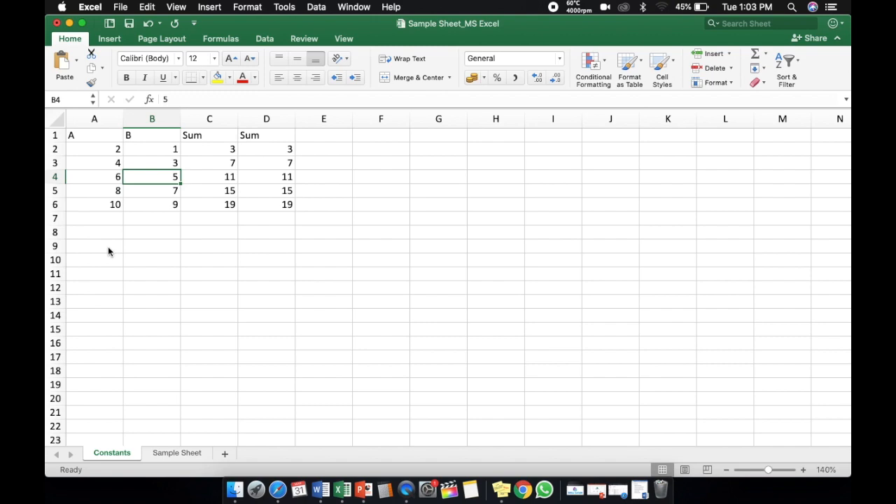
# Step: Enter the formula =A2+B4 in cell F3 to add the first column A value to the fixed value in B4
pyautogui.press('Right')
pyautogui.press('Right')
pyautogui.press('Right')
pyautogui.press('Up')
pyautogui.press('Right')
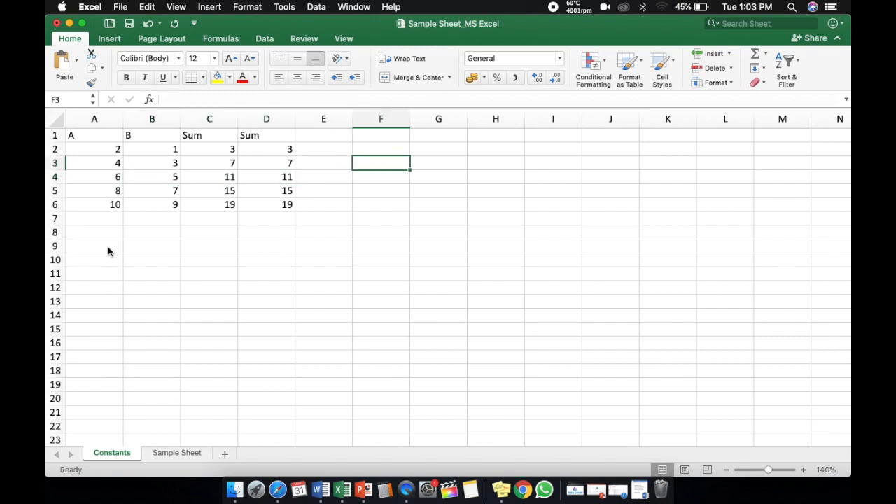
pyautogui.write('=')
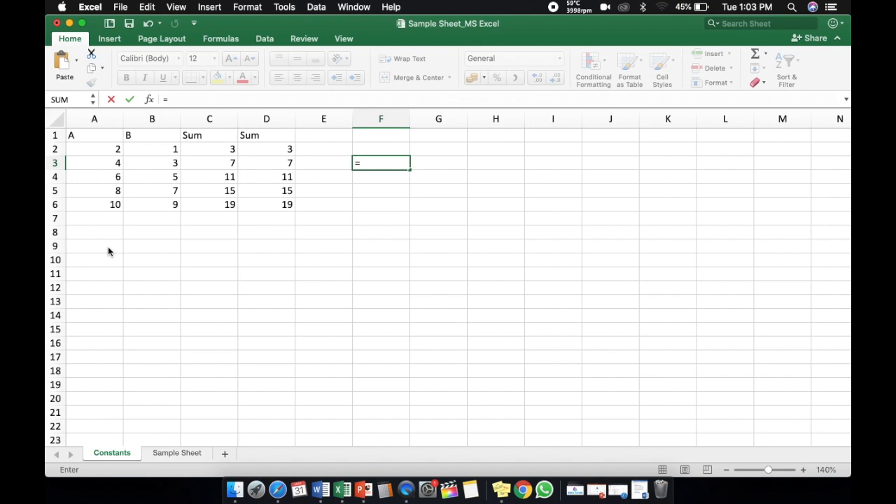
pyautogui.click(105, 150)
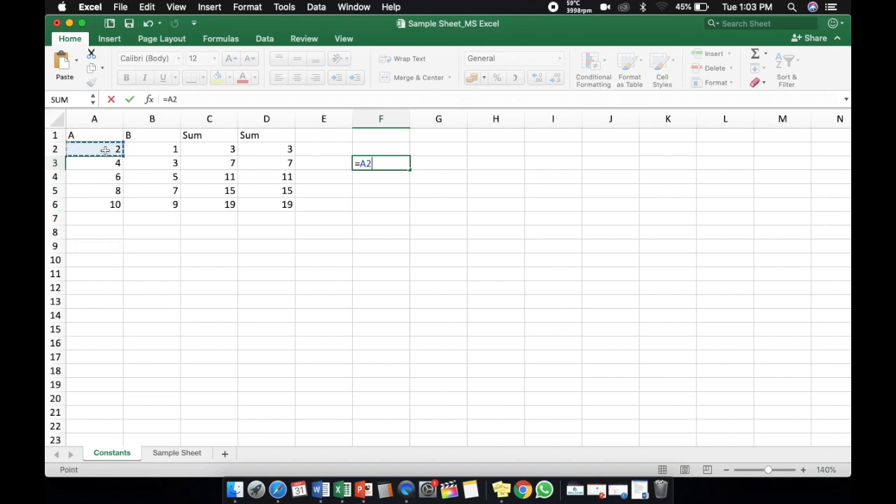
pyautogui.write('+')
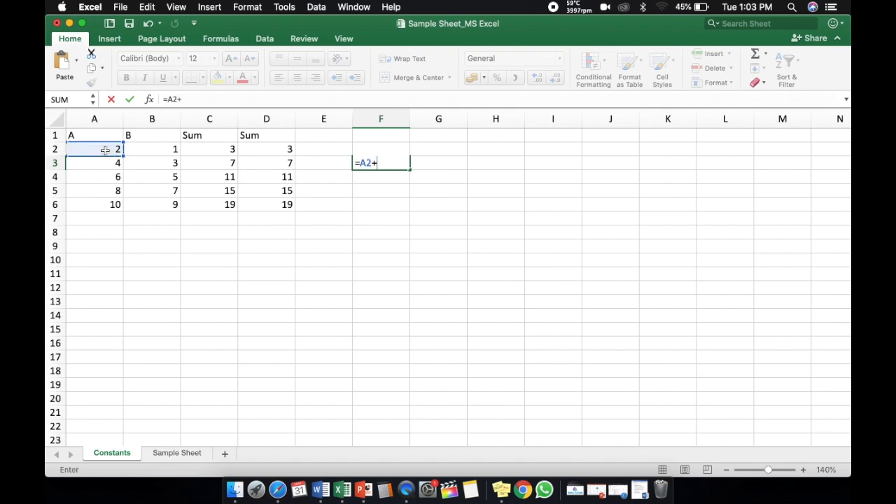
pyautogui.click(163, 178)
pyautogui.press('Return')
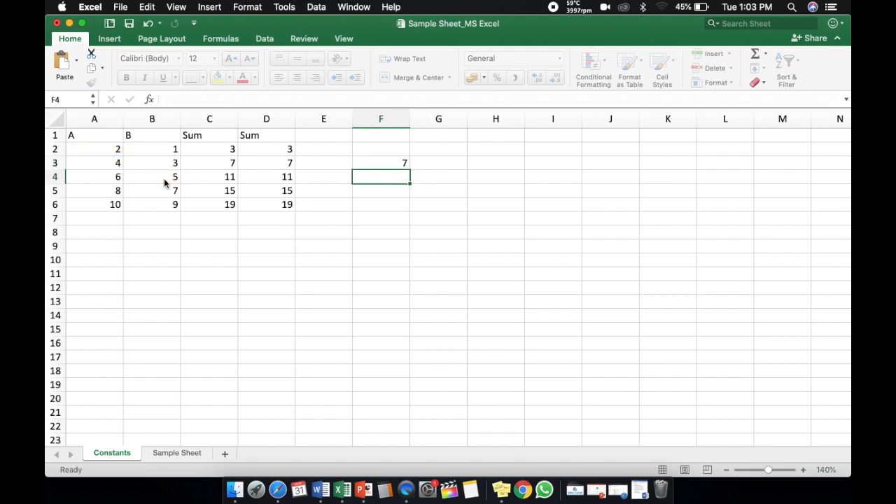
pyautogui.press('Up')
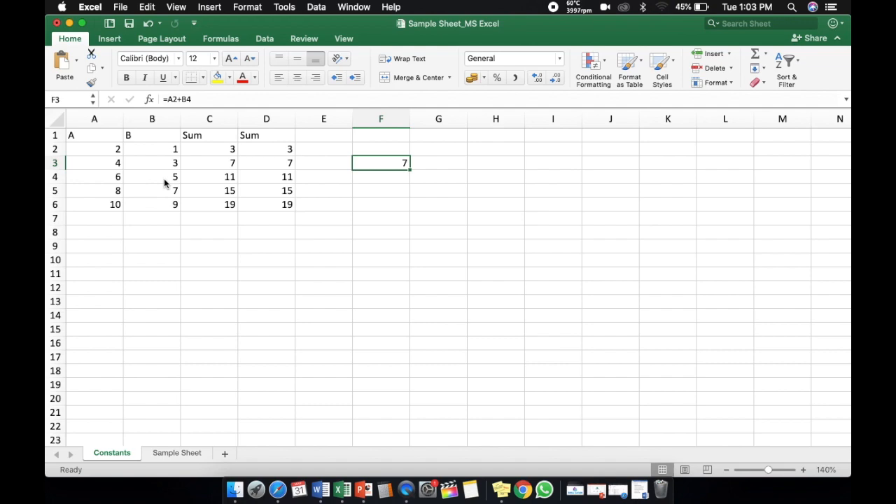
# Step: Compare each column A value in rows 3 to 6 with the value in cell B4 that it should be added to
pyautogui.press('Left')
pyautogui.press('Left')
pyautogui.press('Left')
pyautogui.press('Left')
pyautogui.press('Left')
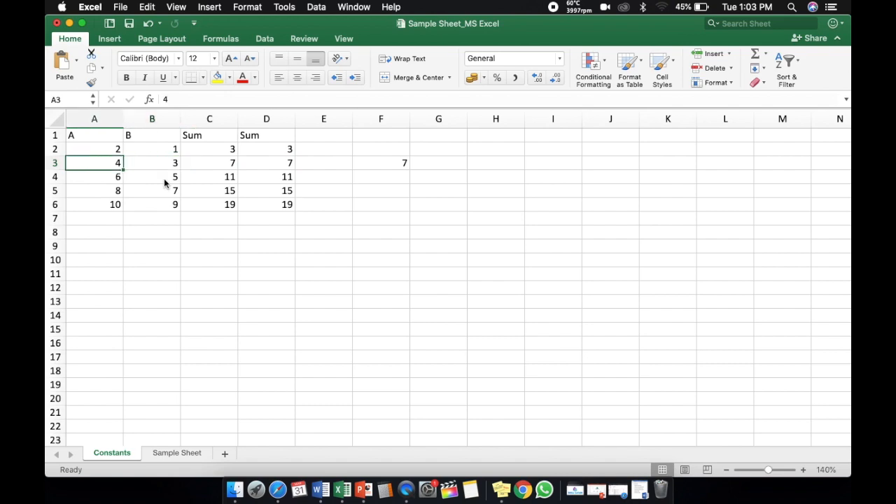
pyautogui.press('Right')
pyautogui.press('Down')
pyautogui.press('Left')
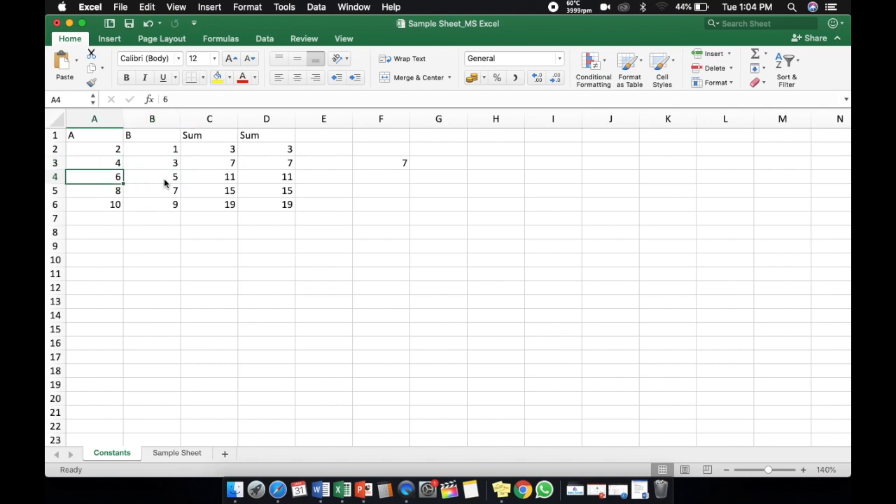
pyautogui.press('Right')
pyautogui.press('Down')
pyautogui.press('Left')
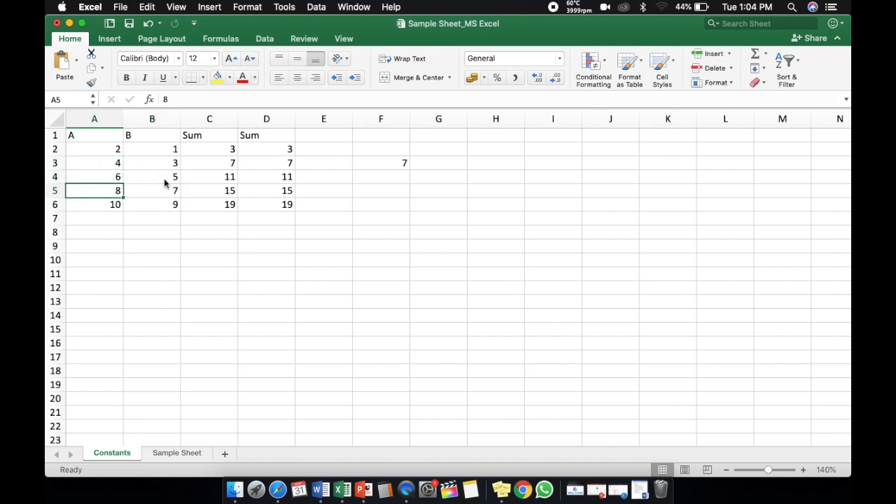
pyautogui.press('Right')
pyautogui.press('Up')
pyautogui.press('Down')
pyautogui.press('Down')
pyautogui.press('Left')
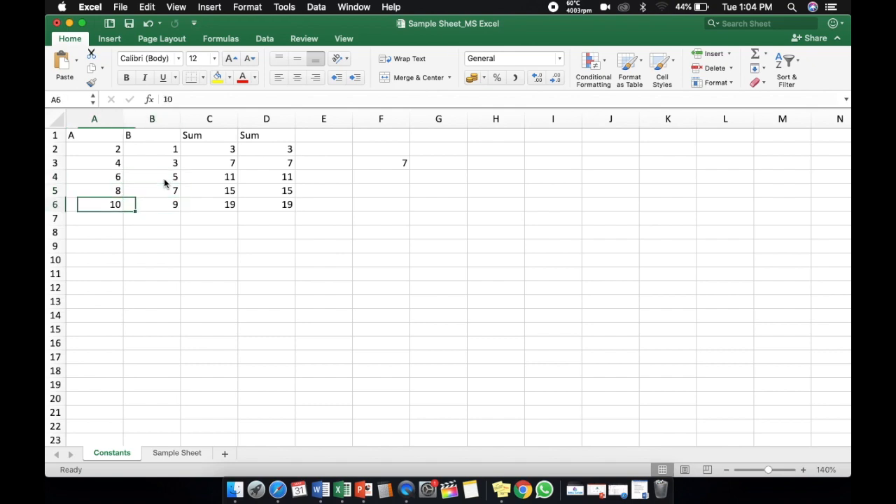
pyautogui.press('Right')
pyautogui.press('Up')
pyautogui.press('Up')
pyautogui.press('Up')
pyautogui.press('Down')
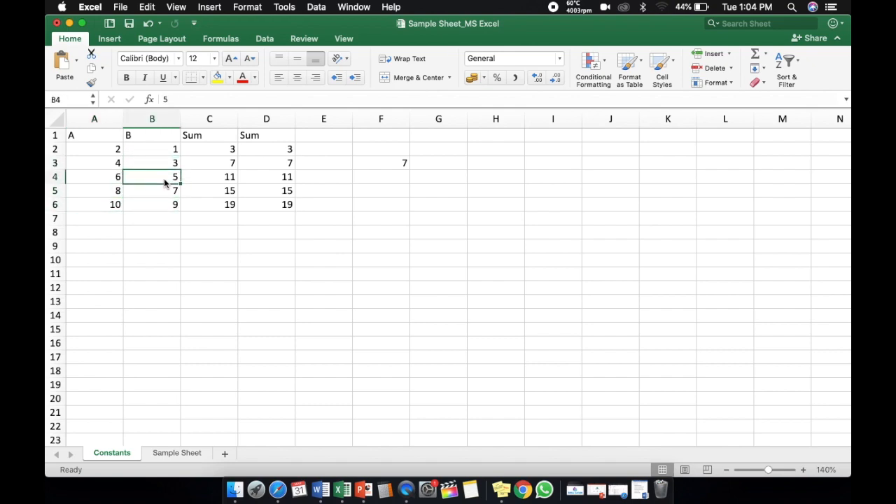
# Step: Examine the row 4 sum cells alongside B4, and review the formula in cell F3
pyautogui.press('Right')
pyautogui.press('Right')
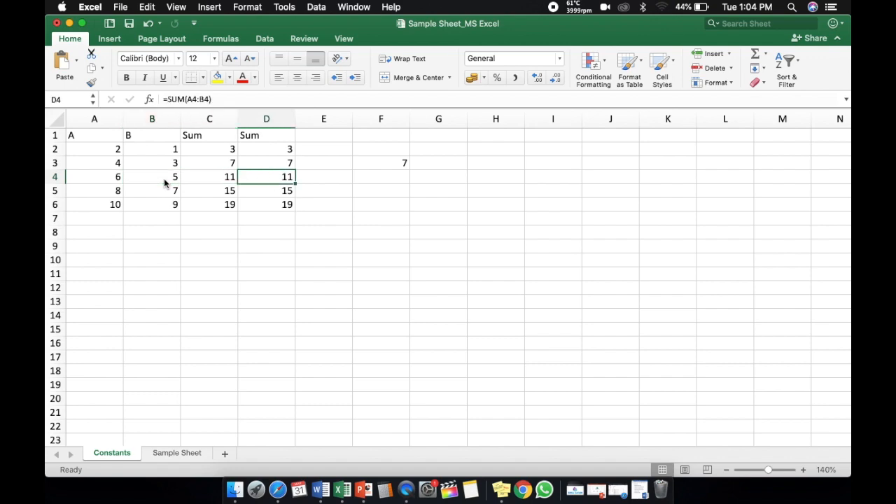
pyautogui.press('Left')
pyautogui.press('Left')
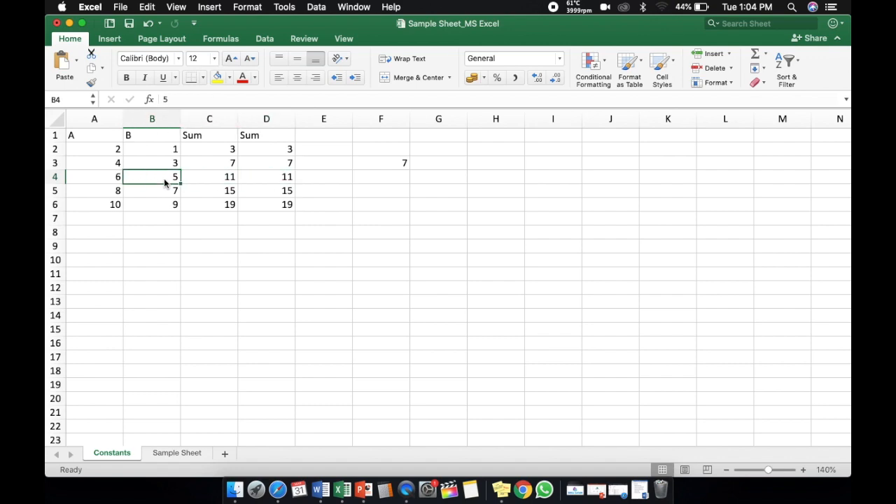
pyautogui.press('Right')
pyautogui.press('Right')
pyautogui.press('Right')
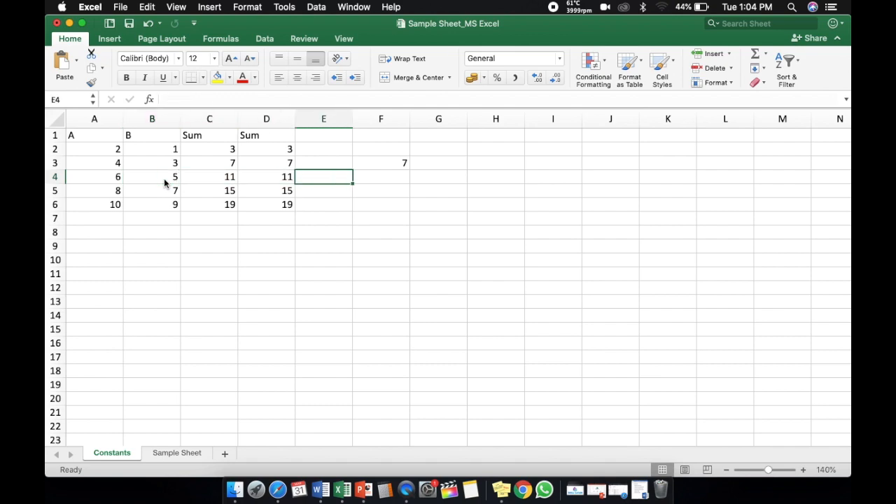
pyautogui.press('Right')
pyautogui.press('Up')
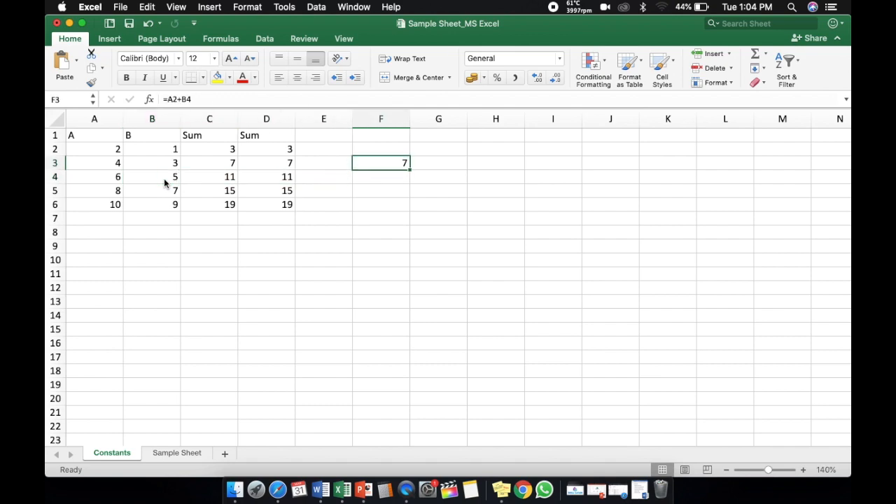
# Step: Enter a $ sign in cell I3 to illustrate the symbol that marks a constant reference
pyautogui.press('Right')
pyautogui.press('Right')
pyautogui.press('Right')
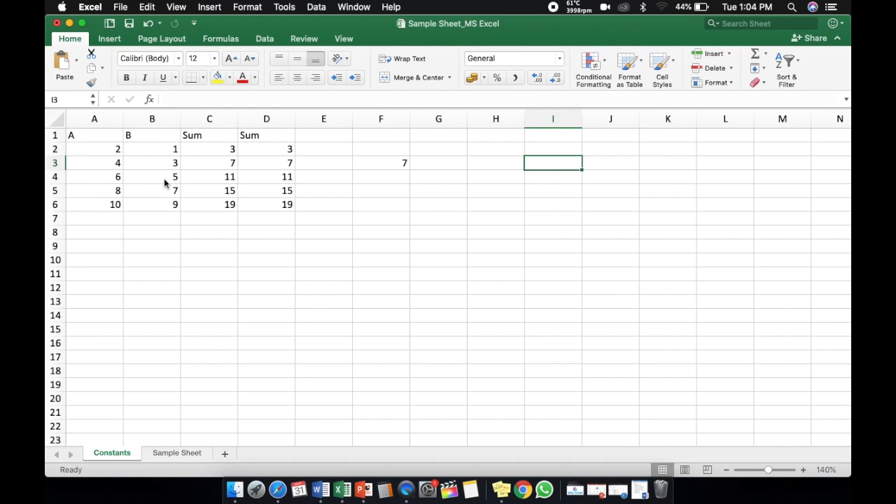
pyautogui.write('$')
pyautogui.press('Left')
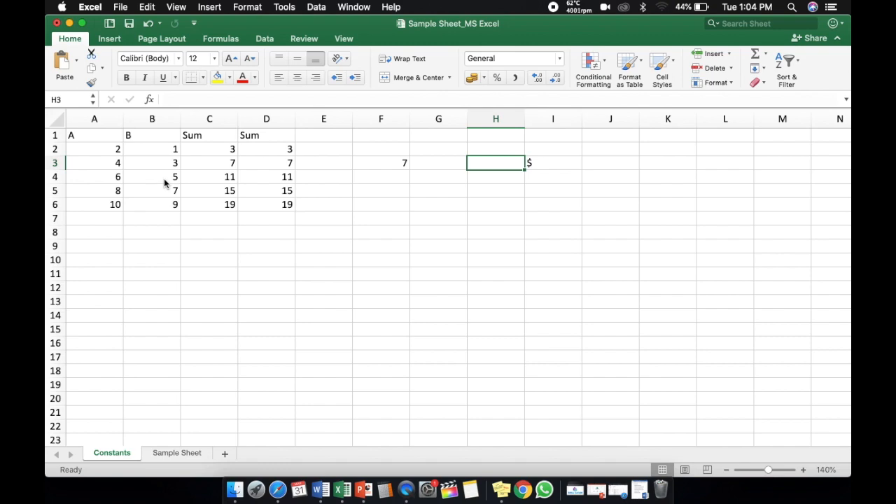
pyautogui.press('Right')
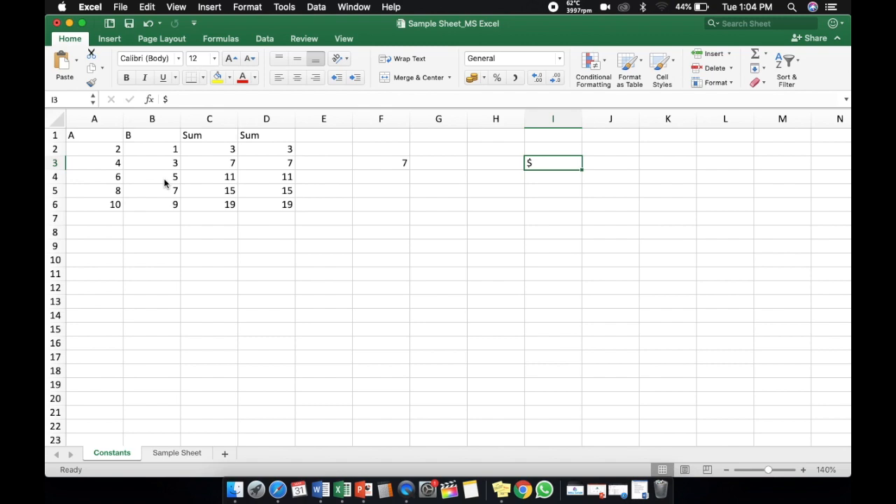
# Step: Make the B4 reference absolute in cell F3 so the formula reads =A2+$B$4, and fill it down through F7
pyautogui.press('Left')
pyautogui.press('Left')
pyautogui.press('Left')
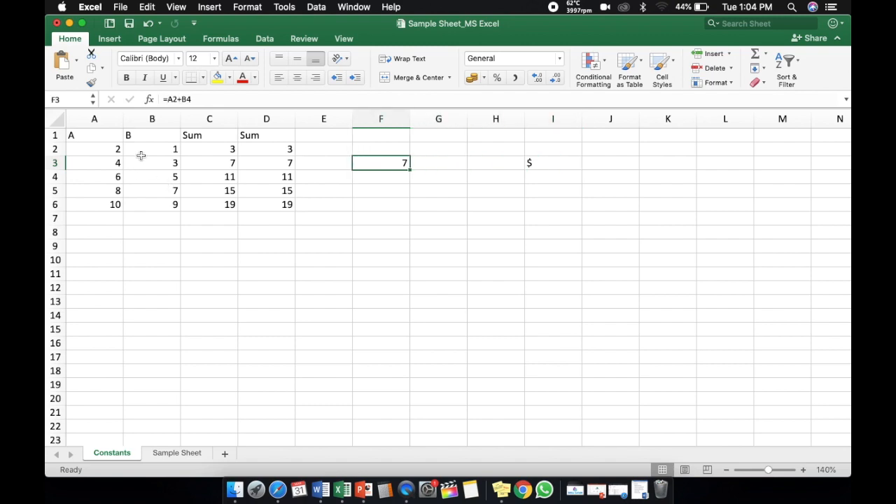
pyautogui.click(181, 99)
pyautogui.write('$')
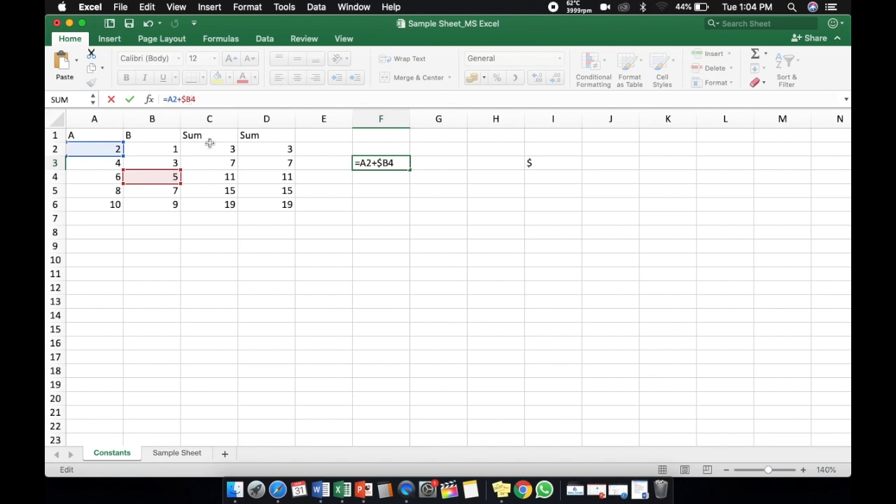
pyautogui.write('$')
pyautogui.press('Return')
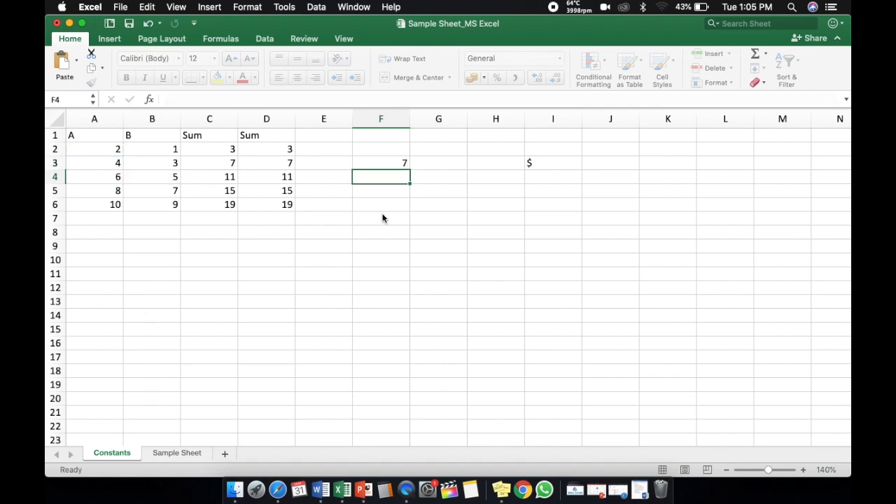
pyautogui.press('Up')
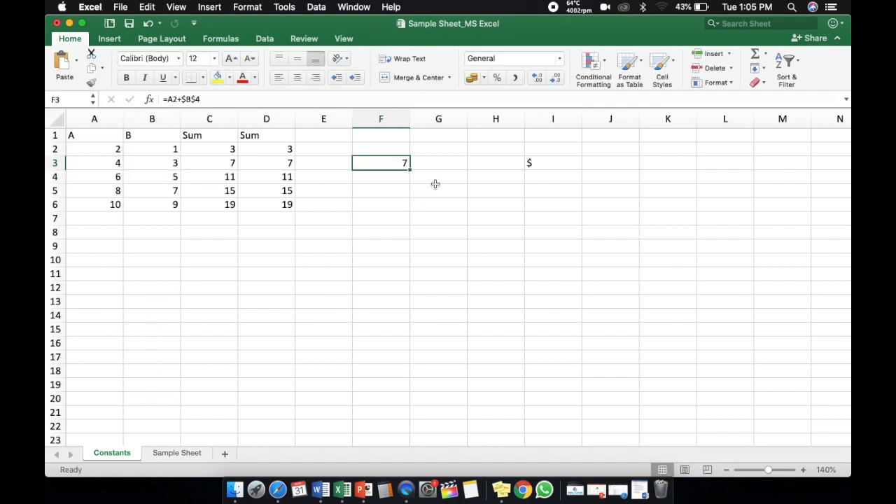
pyautogui.moveTo(410, 170); pyautogui.dragTo(408, 226)
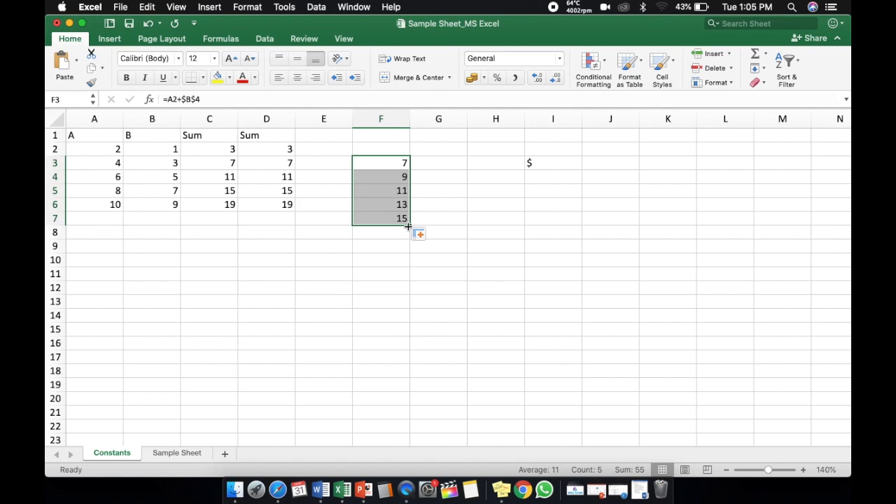
# Step: Examine the formulas in cells F3 through F7 to check how the column A and $B$4 references were copied
pyautogui.click(376, 148)
pyautogui.click(376, 162)
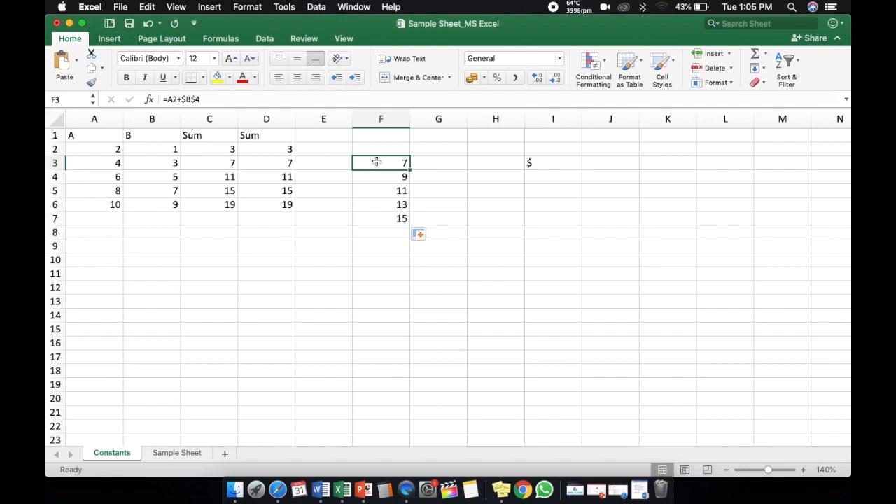
pyautogui.press('Down')
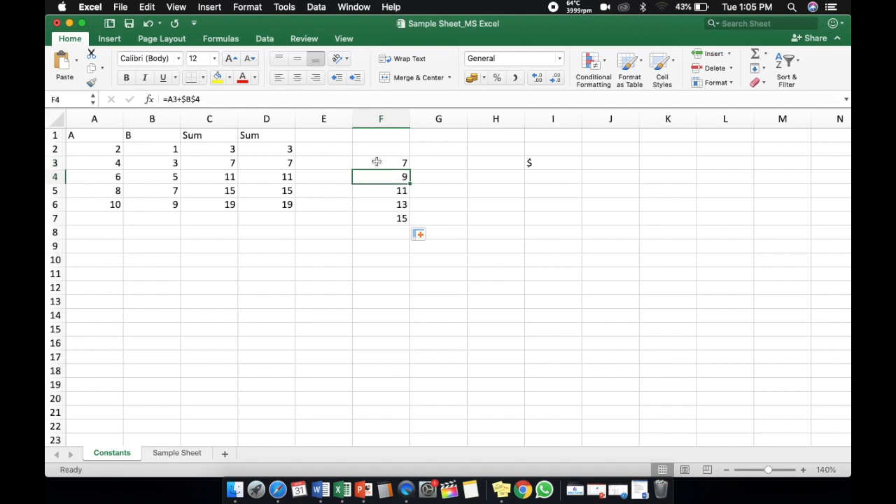
pyautogui.press('Down')
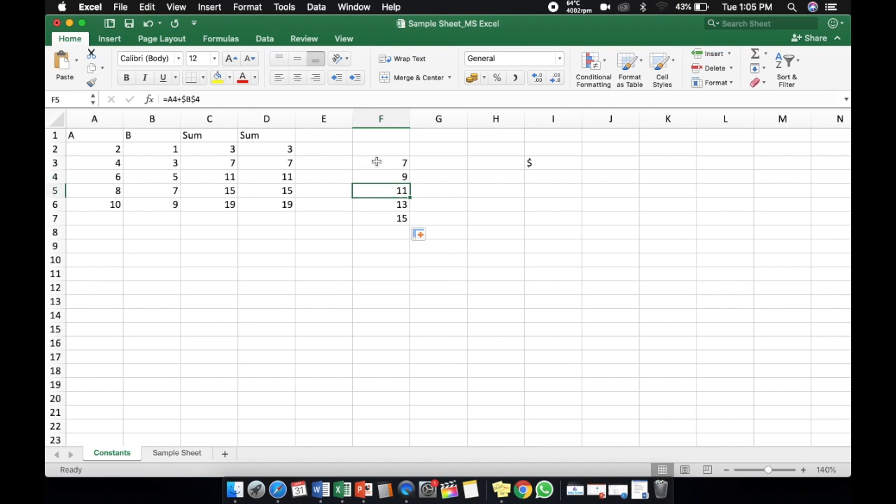
pyautogui.press('Down')
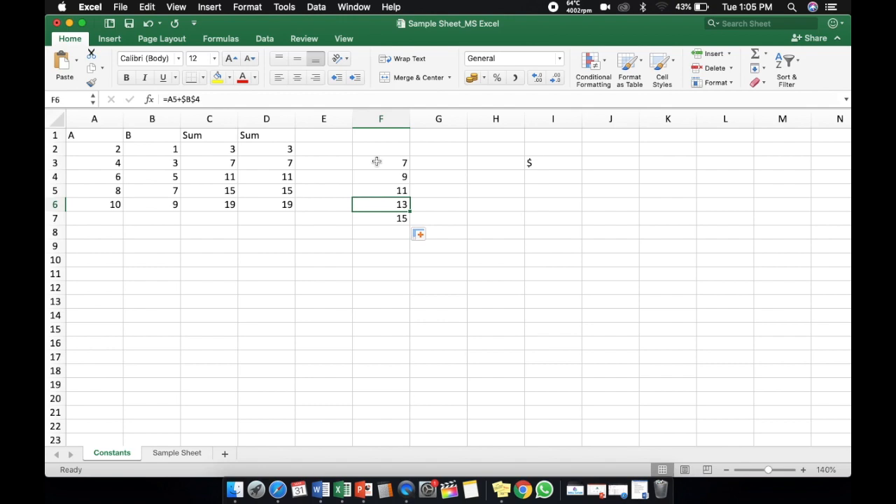
pyautogui.press('Down')
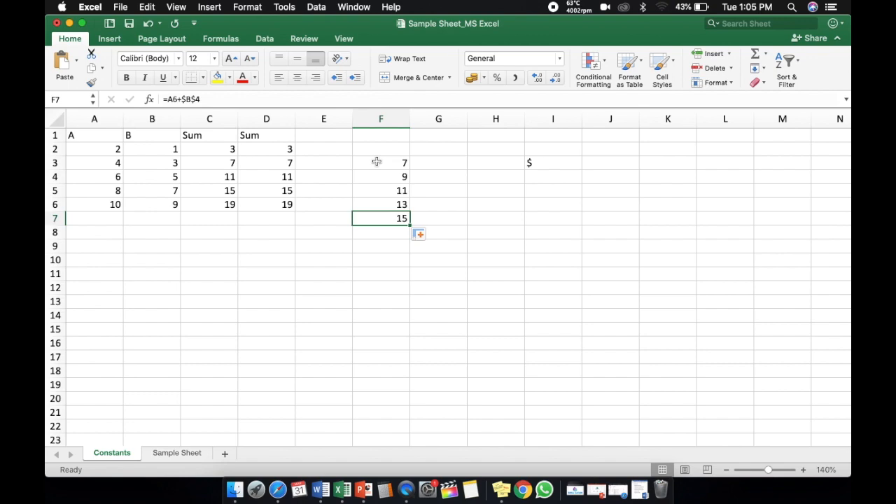
pyautogui.press('Left')
pyautogui.press('Right')
pyautogui.press('Up')
pyautogui.press('Up')
pyautogui.press('Up')
pyautogui.press('Up')
# Step: Enter the header Sum in cell E1
pyautogui.press('Up')
pyautogui.press('Up')
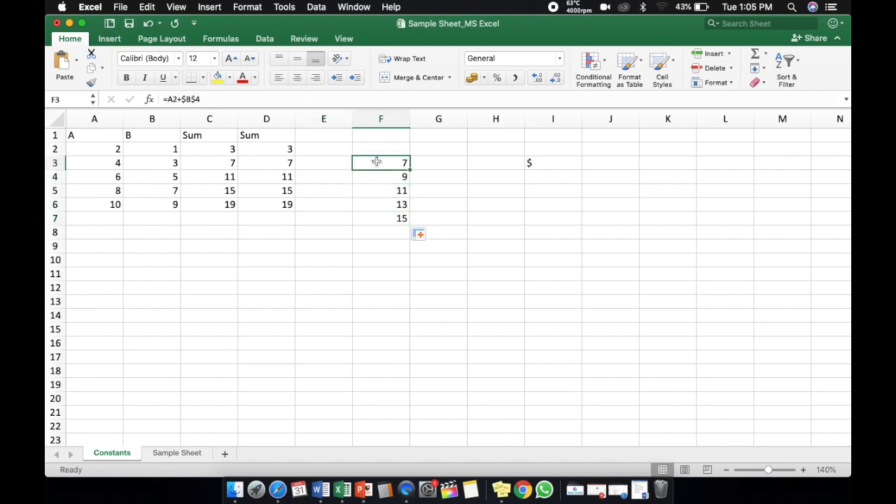
pyautogui.press('Left')
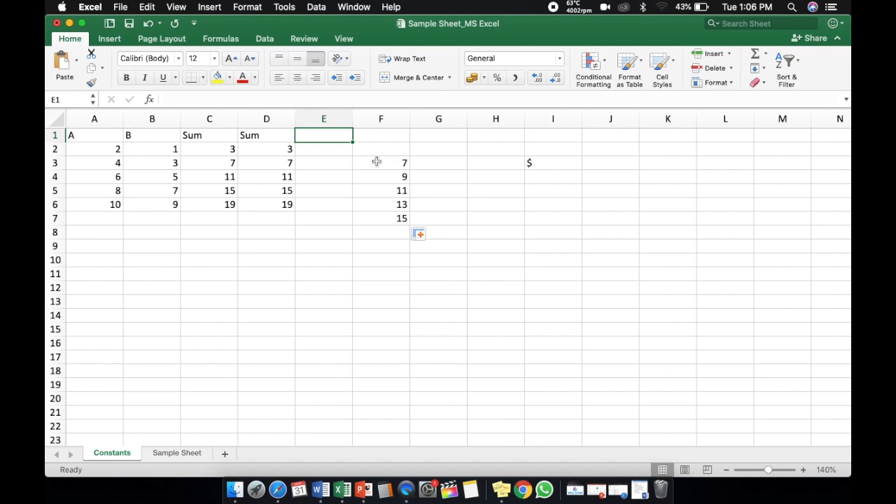
pyautogui.write('Sum')
pyautogui.press('Return')
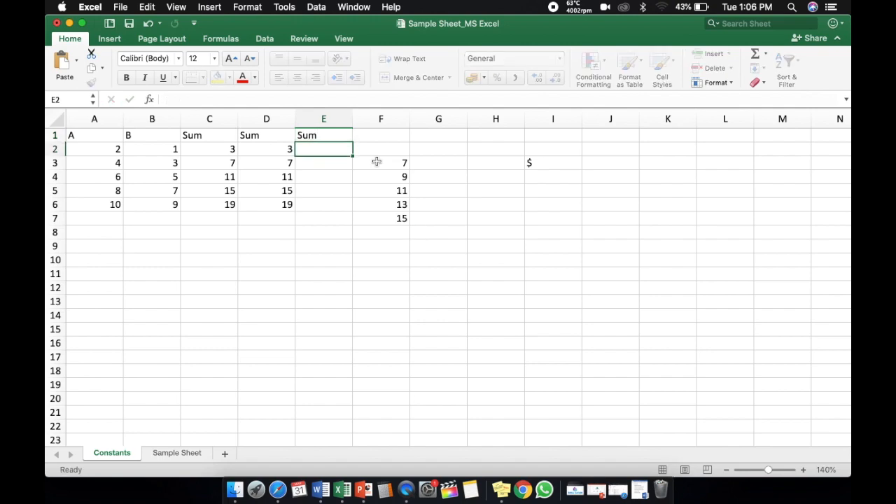
# Step: Enter the formula =A2+$B$4 in cell E2, keeping the B4 reference absolute
pyautogui.write('=')
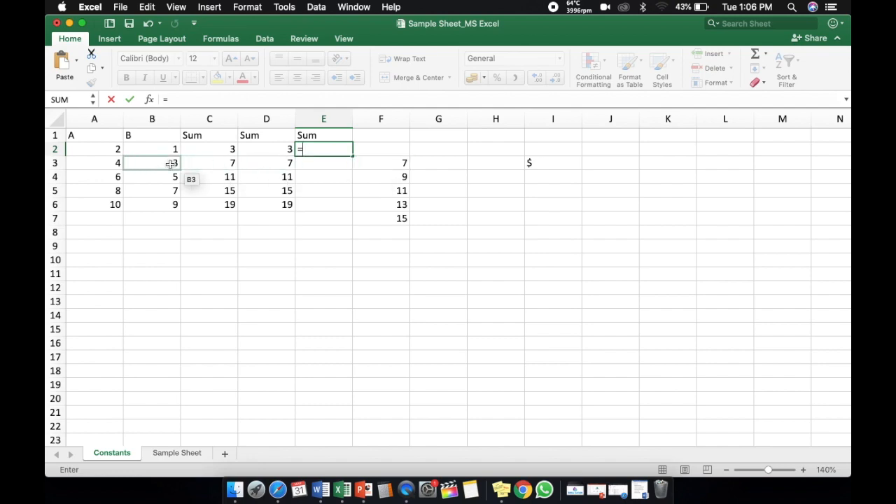
pyautogui.click(109, 151)
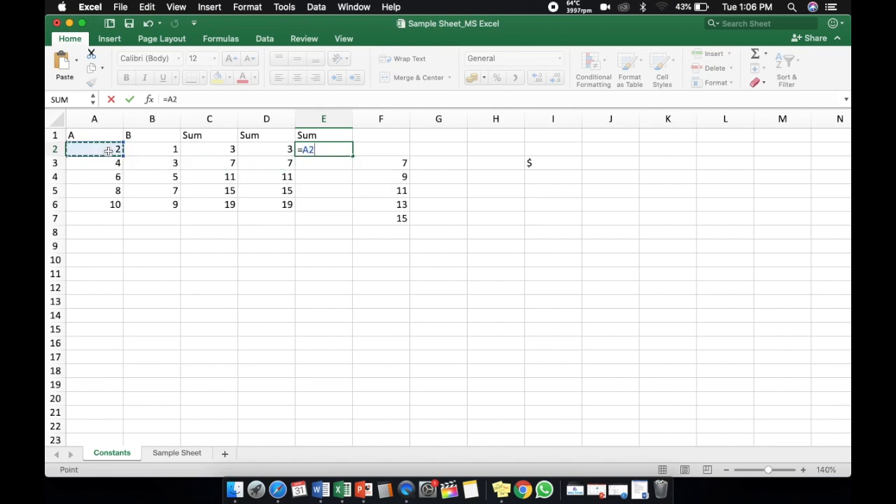
pyautogui.write('+')
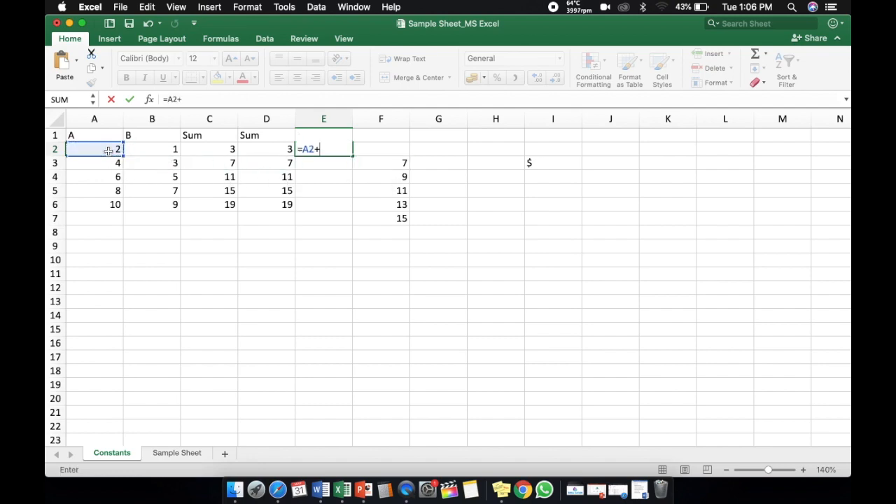
pyautogui.click(166, 176)
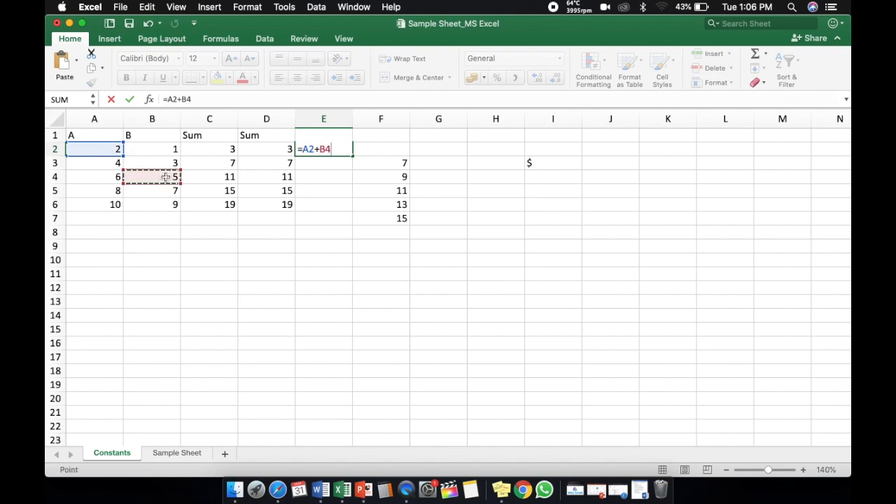
pyautogui.click(188, 99)
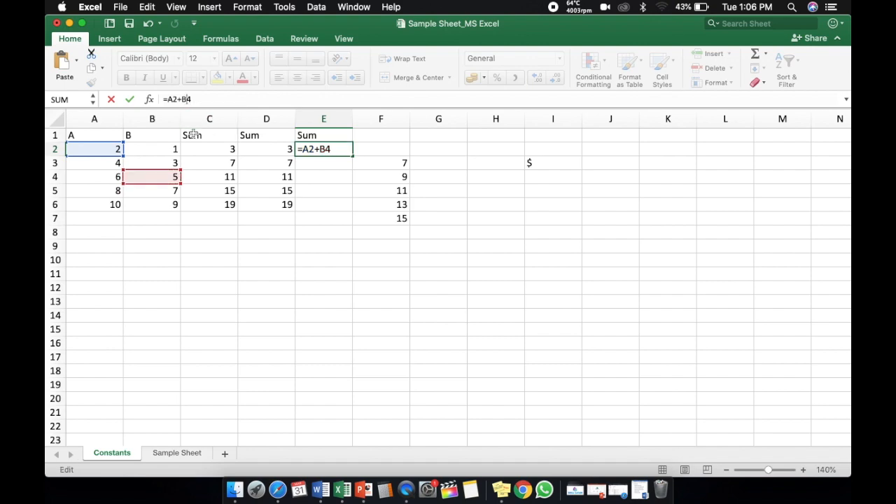
pyautogui.write('$')
pyautogui.press('Left')
pyautogui.press('Left')
pyautogui.write('$')
pyautogui.press('Return')
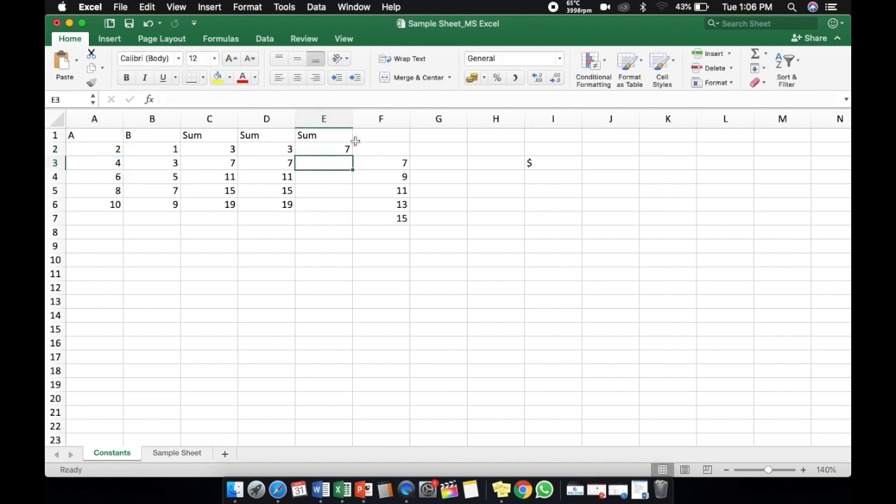
# Step: Fill the formula in E2 down through cell E7
pyautogui.press('Up')
pyautogui.moveTo(353, 155); pyautogui.dragTo(353, 218)
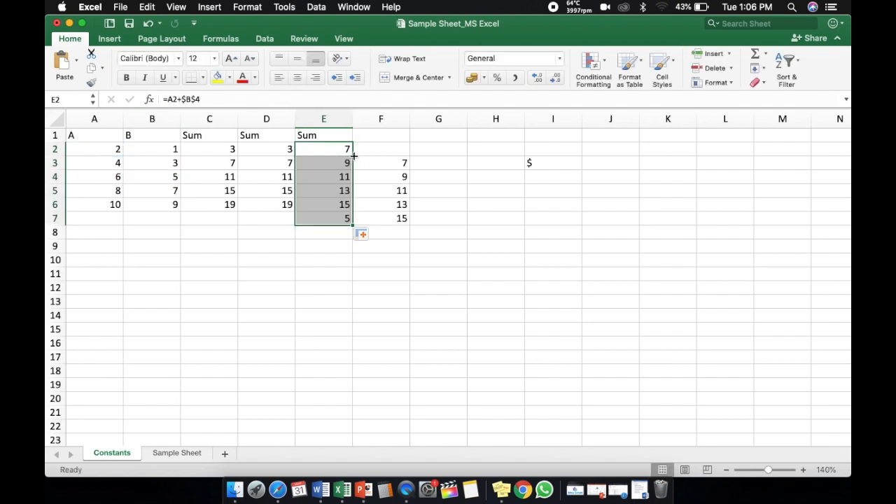
pyautogui.click(374, 196)
# Step: Clear the contents of cells F3 through F7
pyautogui.click(384, 163)
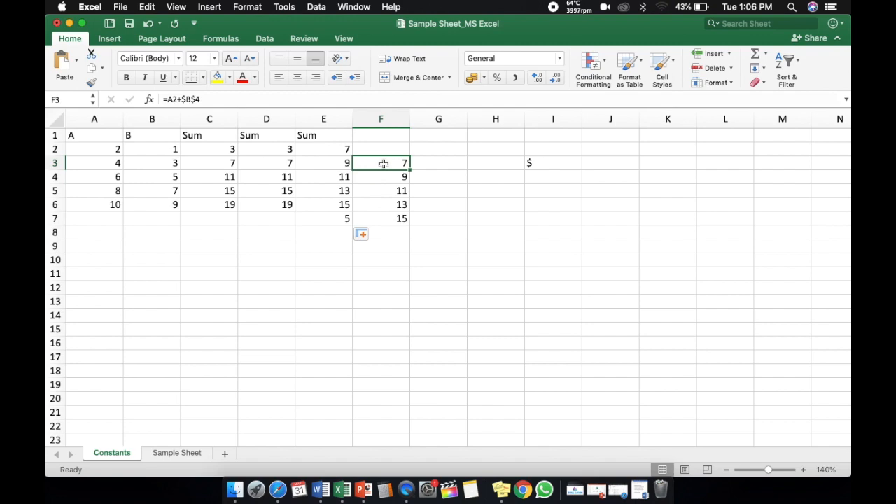
pyautogui.press('Delete')
pyautogui.press('Down')
pyautogui.press('Delete')
pyautogui.press('Down')
pyautogui.press('Delete')
pyautogui.press('Down')
pyautogui.press('Delete')
pyautogui.press('Down')
pyautogui.press('Delete')
# Step: Delete the $ sign from cell I3
pyautogui.press('Right')
pyautogui.press('Right')
pyautogui.press('Up')
pyautogui.press('Up')
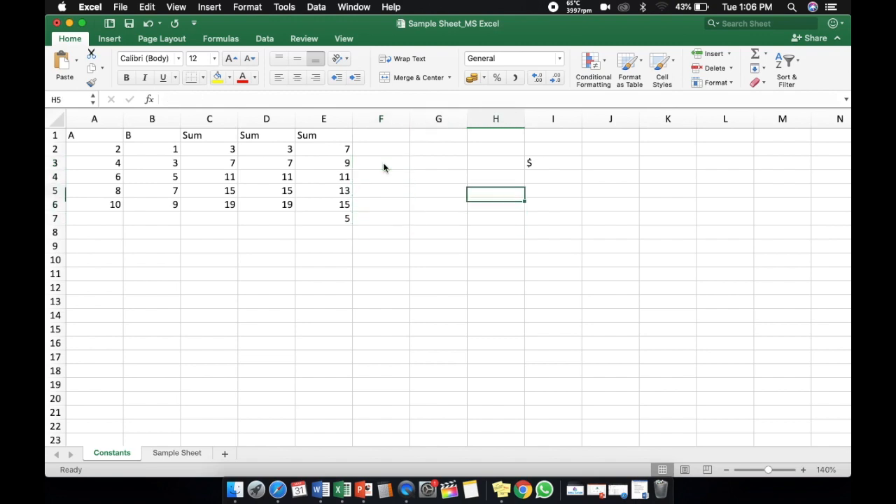
pyautogui.press('Up')
pyautogui.press('Up')
pyautogui.press('Up')
pyautogui.press('Down')
pyautogui.press('Right')
pyautogui.press('Delete')
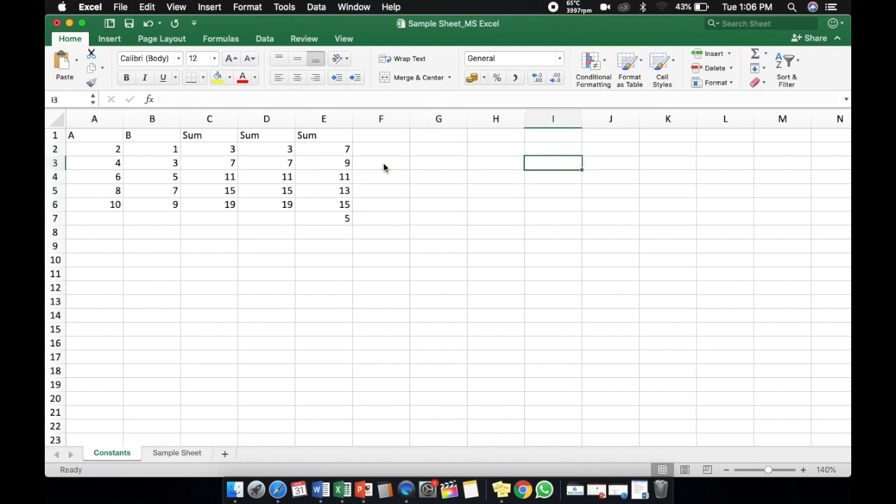
# Step: Clear the extra formula in cell E7, below the last row of data
pyautogui.press('Down')
pyautogui.press('Left')
pyautogui.press('Left')
pyautogui.press('Down')
pyautogui.press('Down')
pyautogui.press('Down')
pyautogui.press('Left')
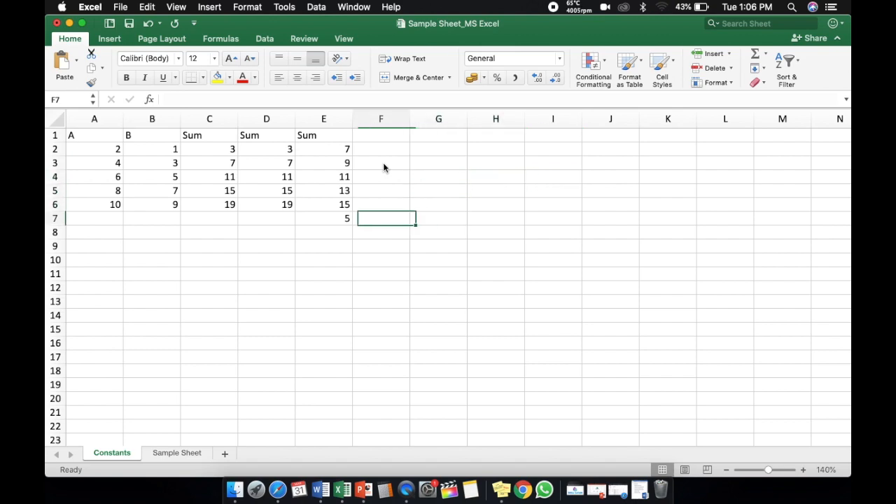
pyautogui.press('Left')
pyautogui.press('Delete')
# Step: Make the whole table in A1:E6 bold, including its headers
pyautogui.press('Up')
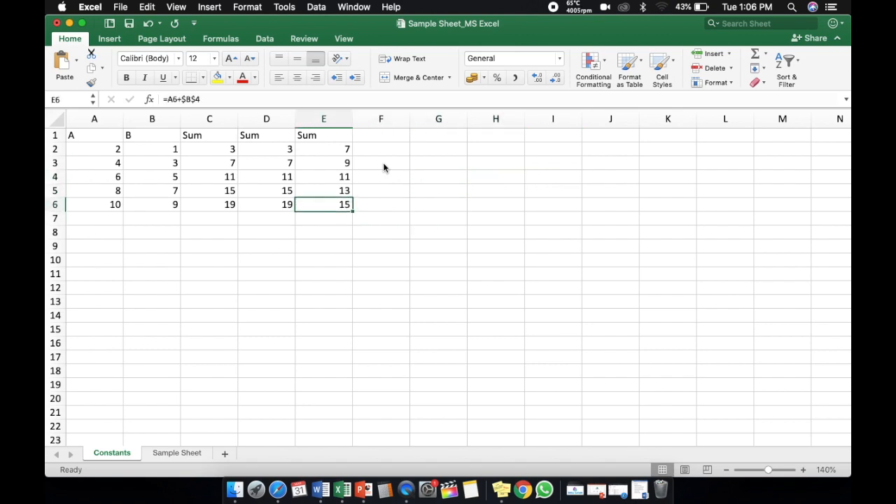
pyautogui.press('Up')
pyautogui.press('Left')
pyautogui.press('Left')
pyautogui.press('Left')
pyautogui.press('Up')
pyautogui.press('Up')
pyautogui.press('Up')
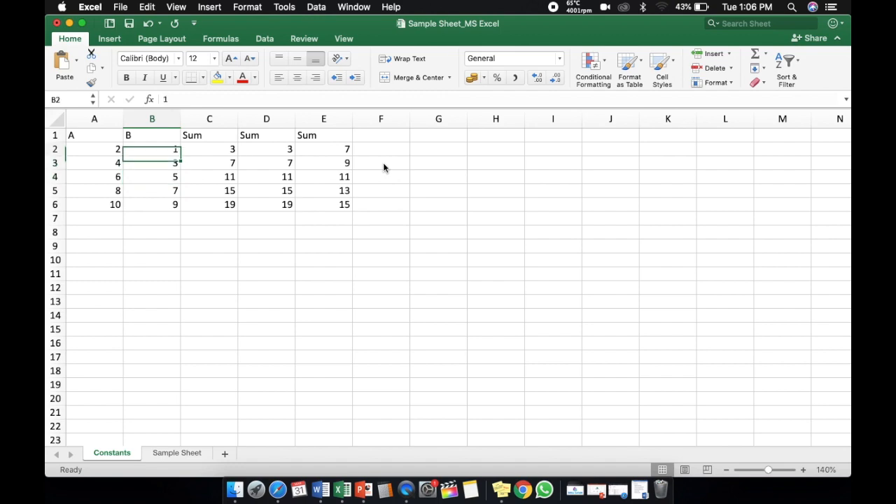
pyautogui.press('Up')
pyautogui.press('Left')
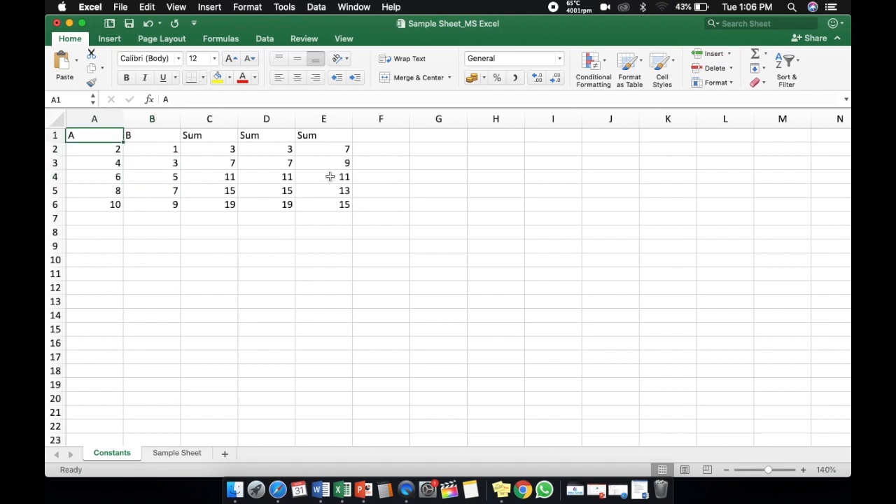
pyautogui.hotkey('shift', 'Right')
pyautogui.hotkey('shift', 'Right')
pyautogui.hotkey('shift', 'Right')
pyautogui.hotkey('shift', 'Right')
pyautogui.hotkey('shift', 'Down')
pyautogui.hotkey('shift', 'Down')
pyautogui.hotkey('shift', 'Down')
pyautogui.hotkey('shift', 'Down')
pyautogui.hotkey('shift', 'Down')
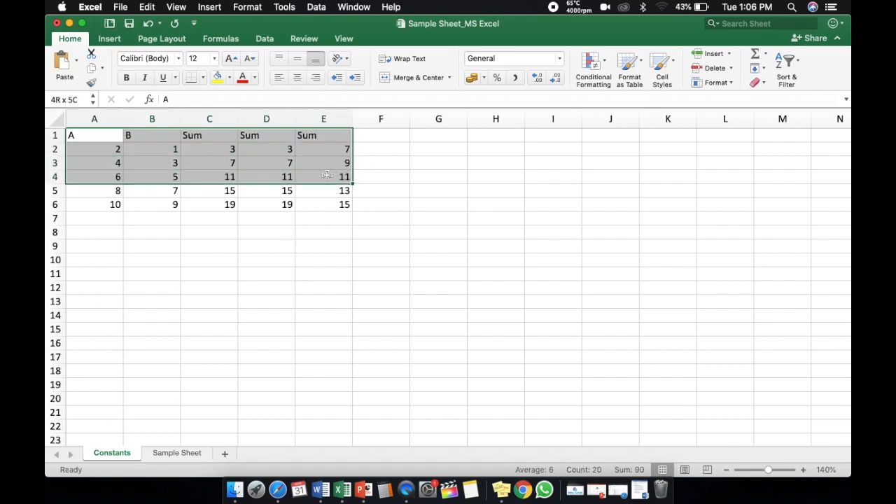
pyautogui.click(126, 79)
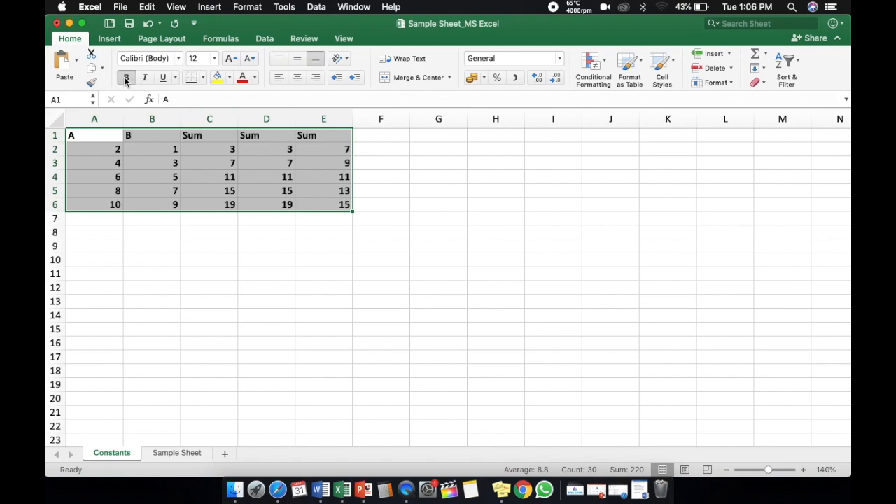
# Step: Apply All Borders to the table range A1:E6 and deselect it
pyautogui.click(203, 79)
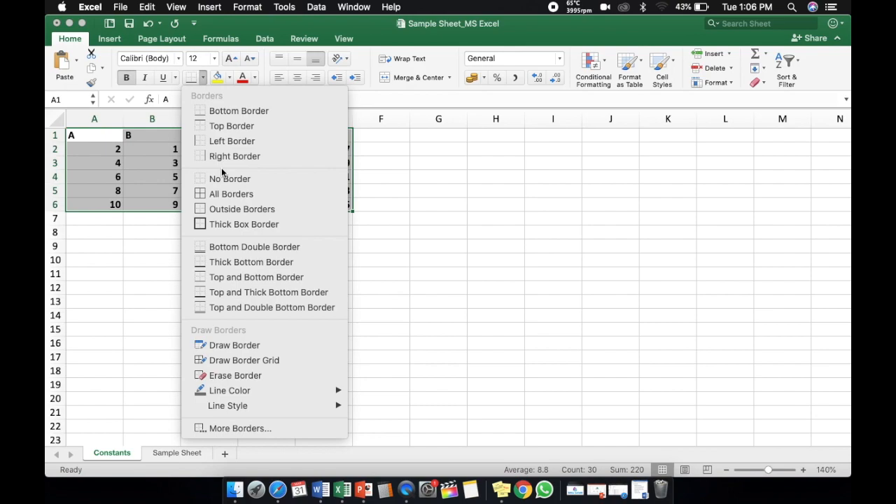
pyautogui.click(231, 195)
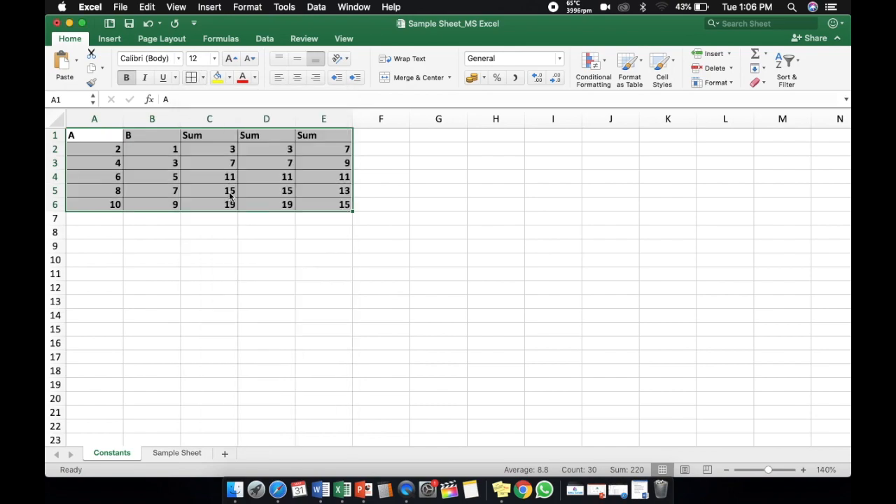
pyautogui.click(244, 237)
pyautogui.click(417, 203)
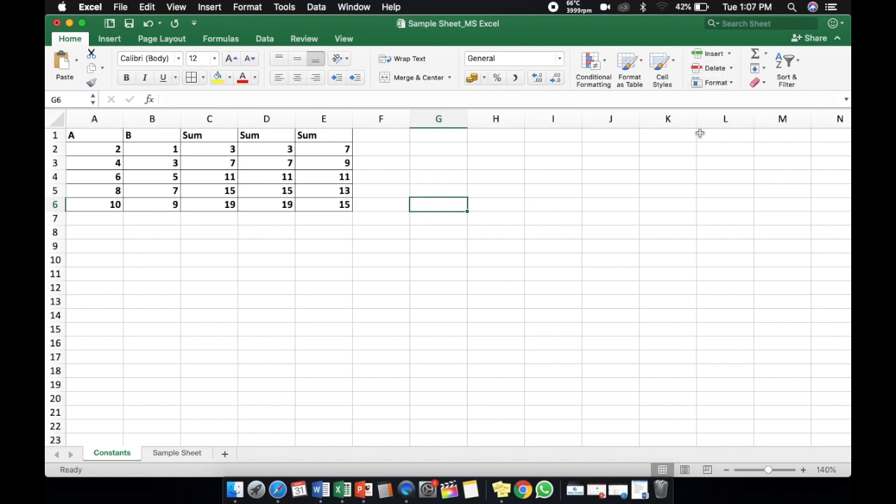
# Step: Review the formulas in cells E6 up to E4 to check their references to column A and $B$4
pyautogui.press('Left')
pyautogui.press('Left')
pyautogui.press('Left')
pyautogui.press('Right')
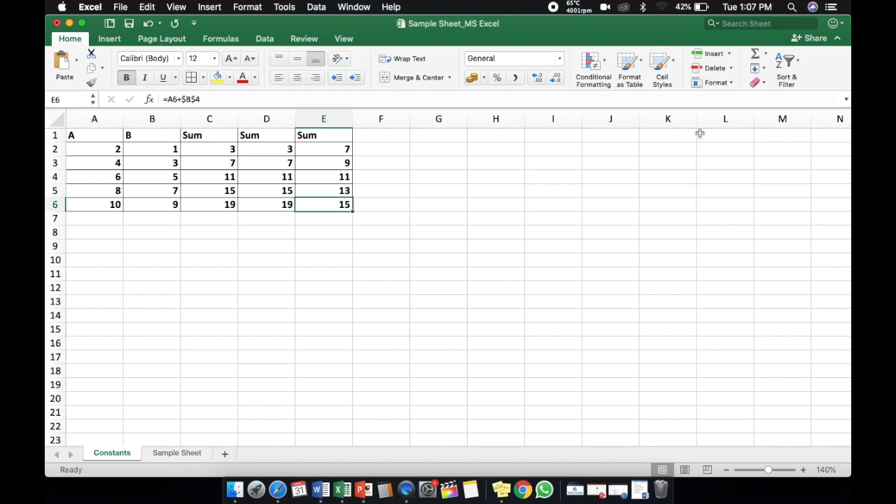
pyautogui.press('Up')
pyautogui.press('Up')
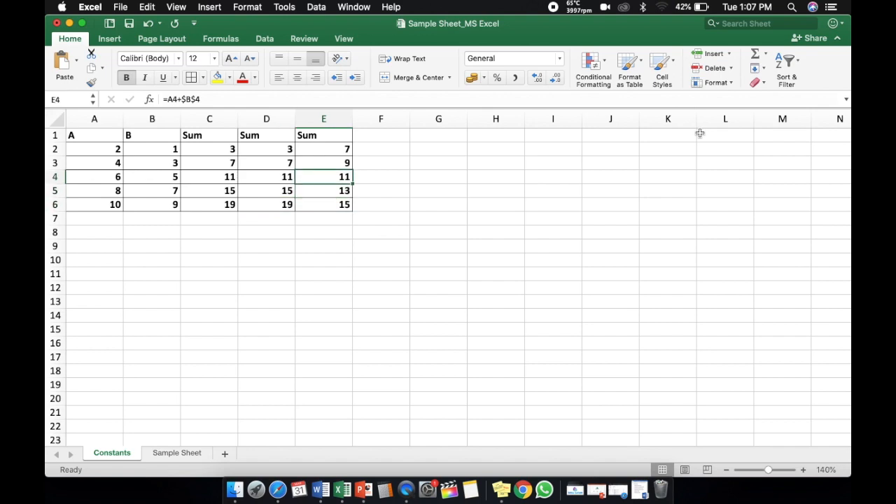